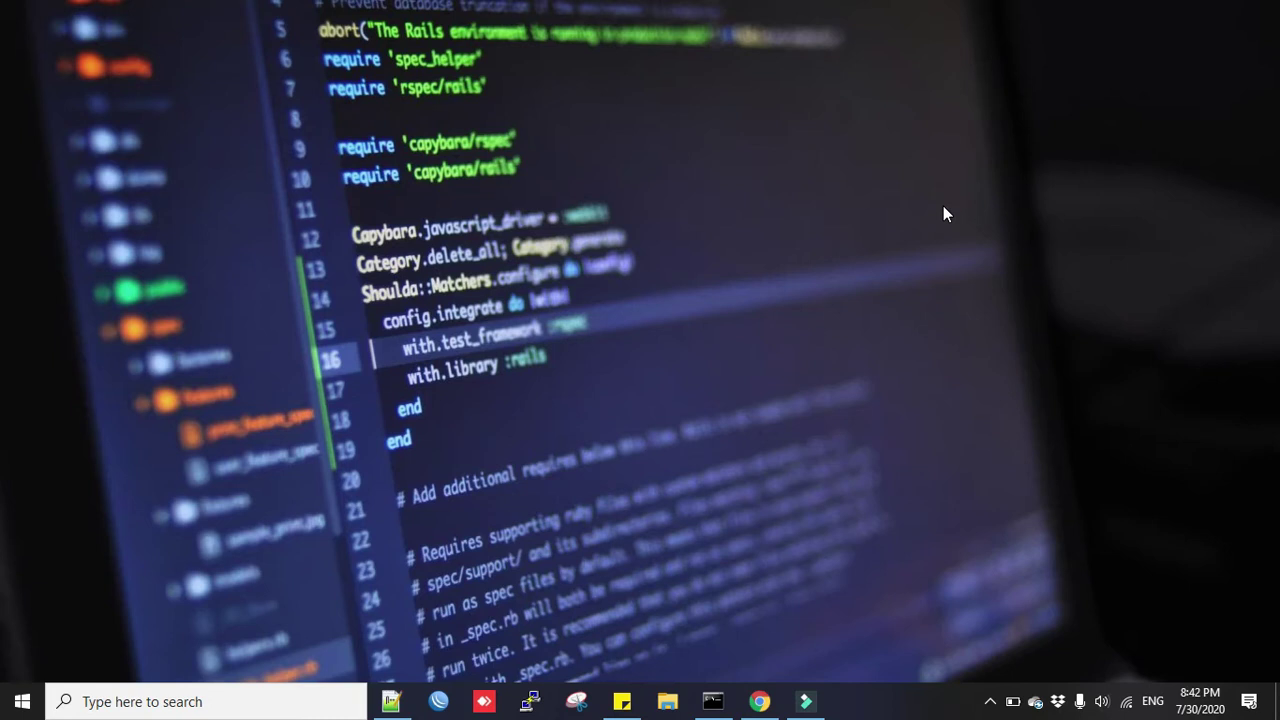
# Open the Ethernet adapter's IPv4 properties via ncpa.cpl to confirm automatic IP and DNS.
pyautogui.click(223, 700)
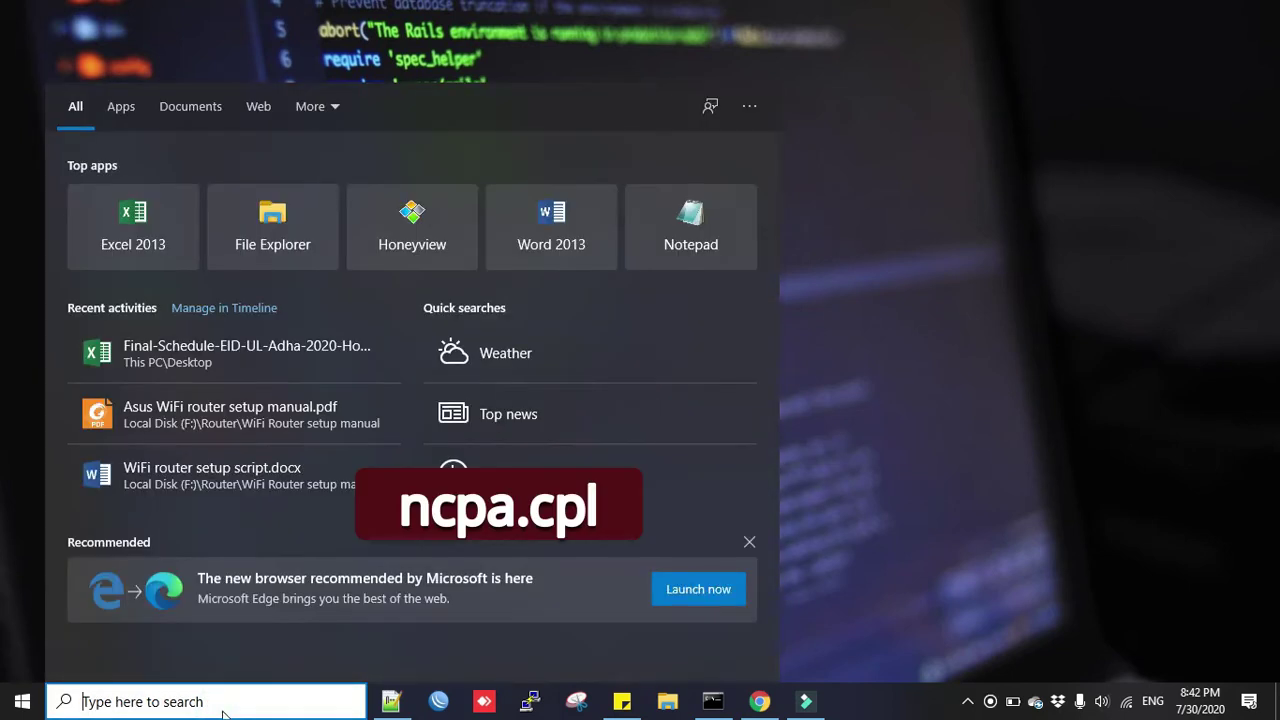
pyautogui.write('ncpa.cpl')
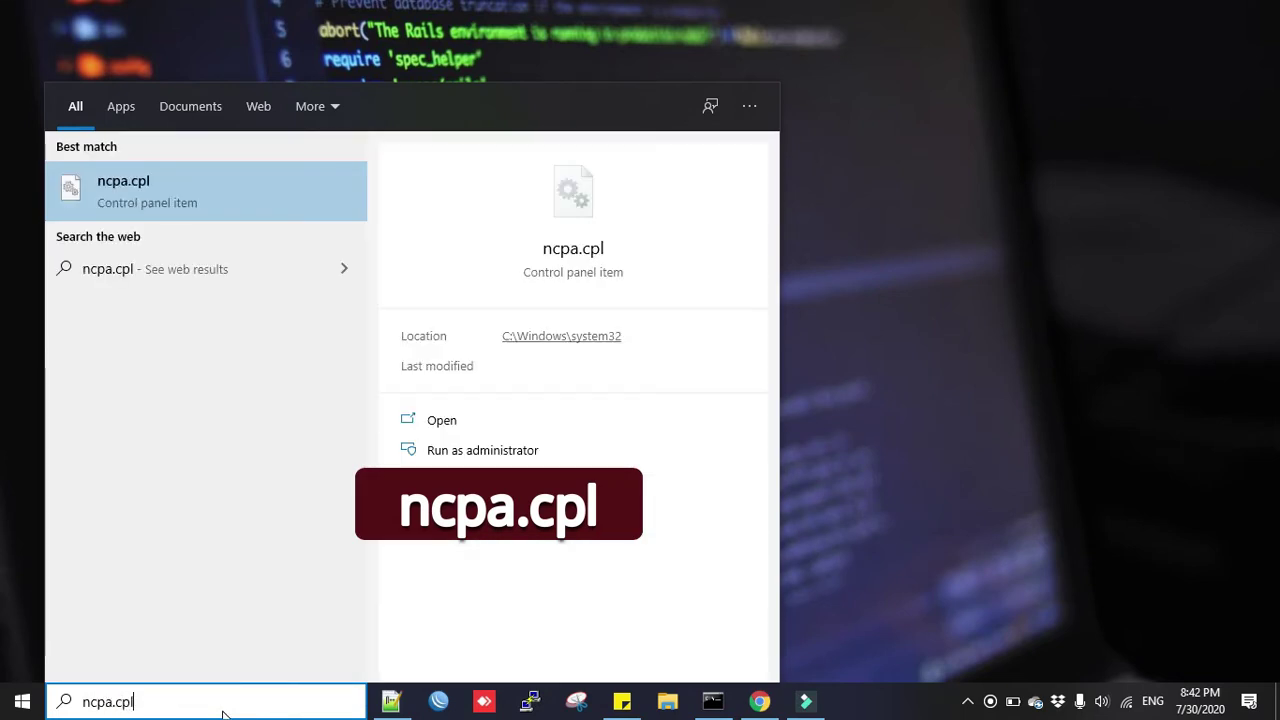
pyautogui.press('Return')
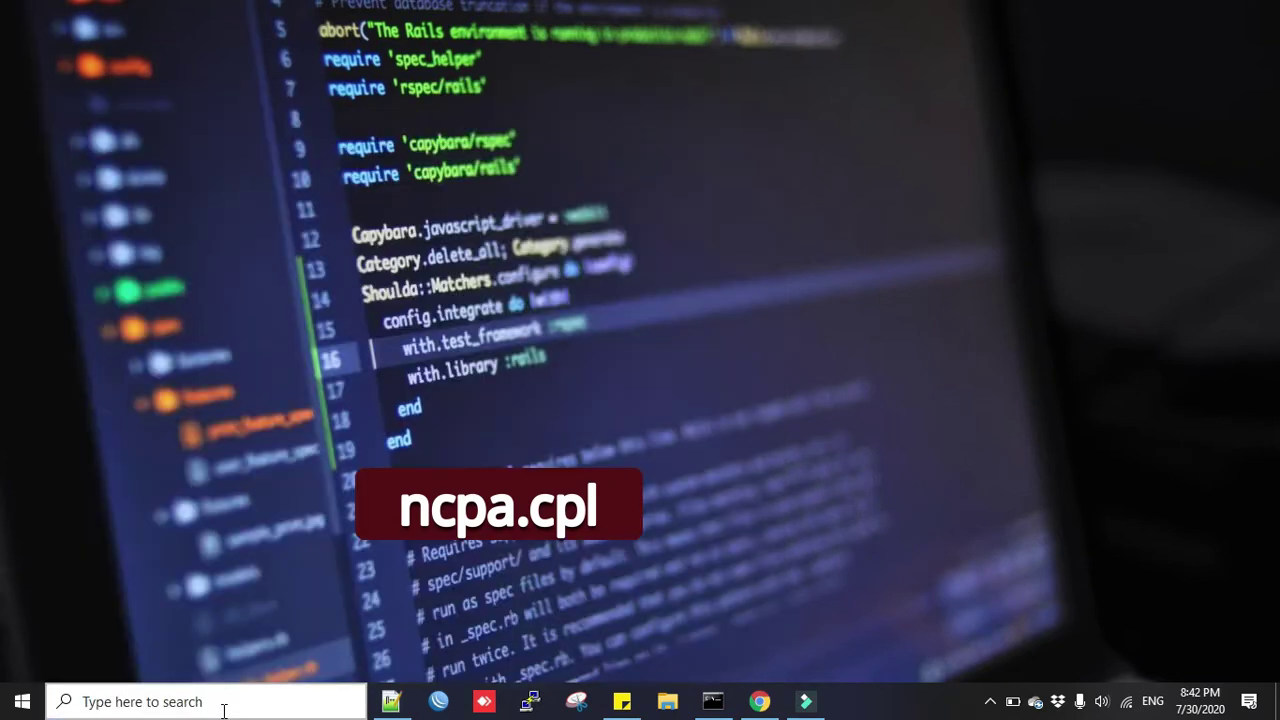
pyautogui.click(912, 187)
pyautogui.rightClick(911, 186)
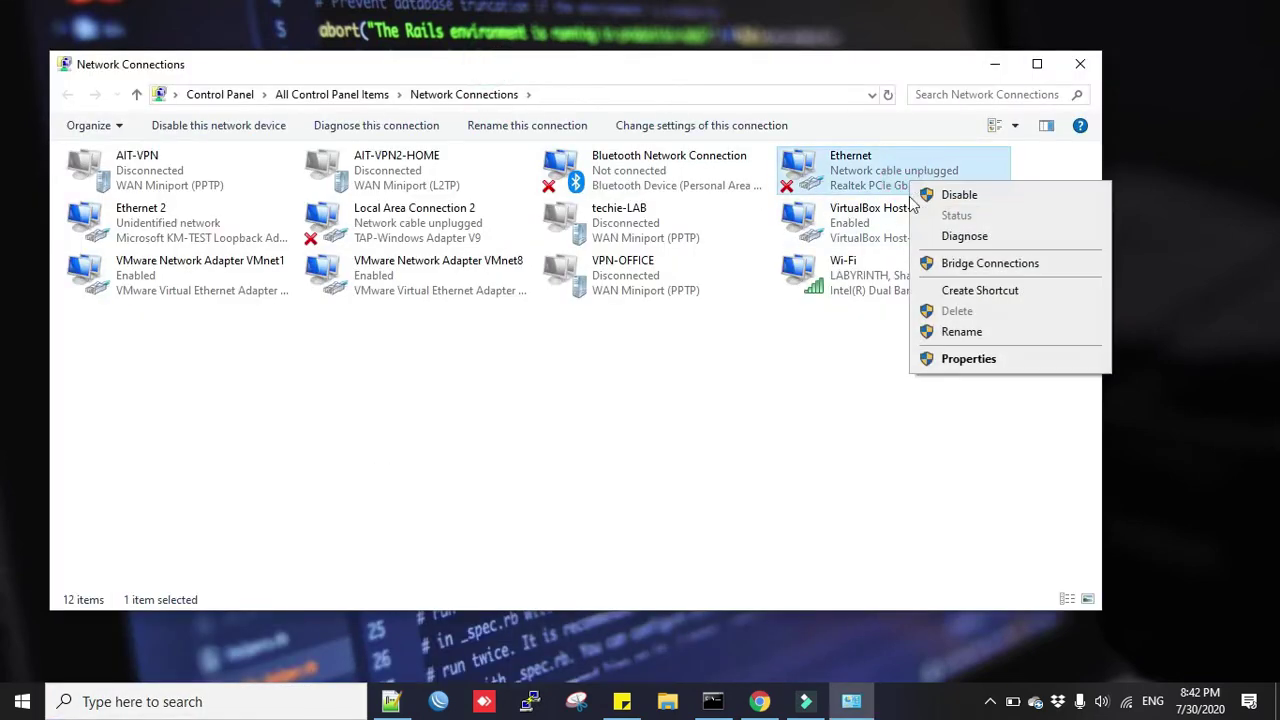
pyautogui.click(965, 359)
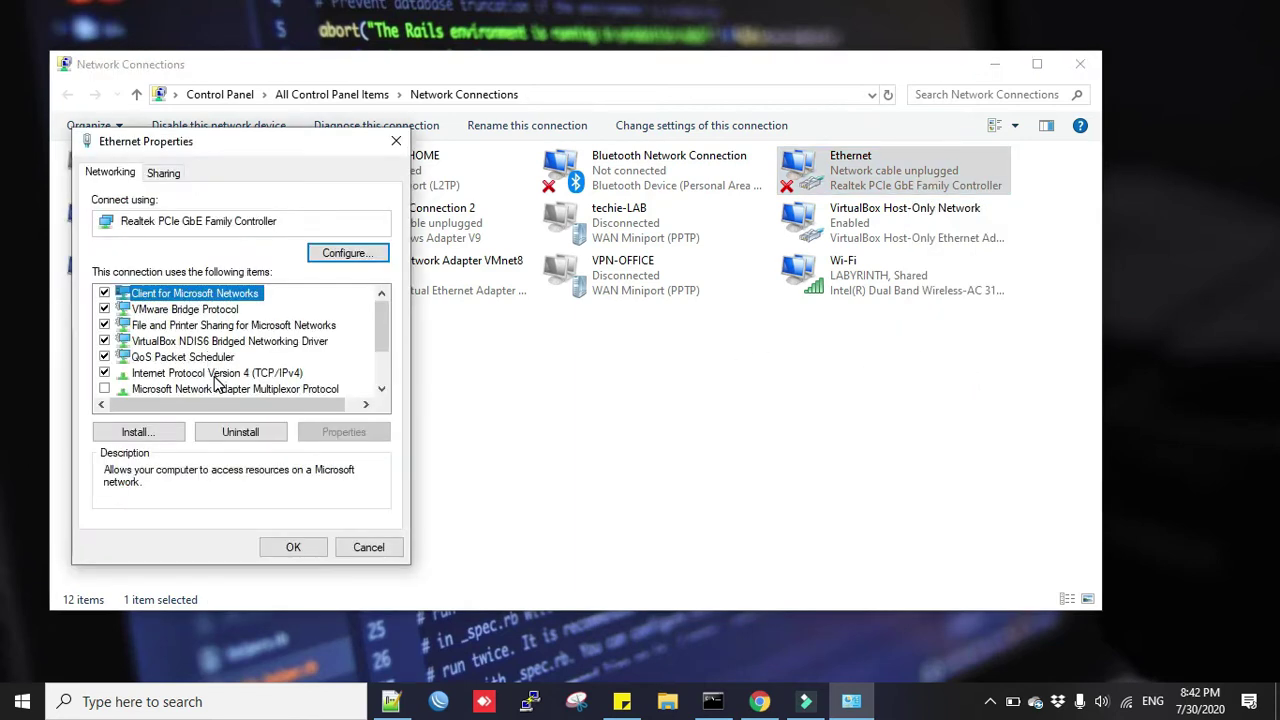
pyautogui.doubleClick(228, 374)
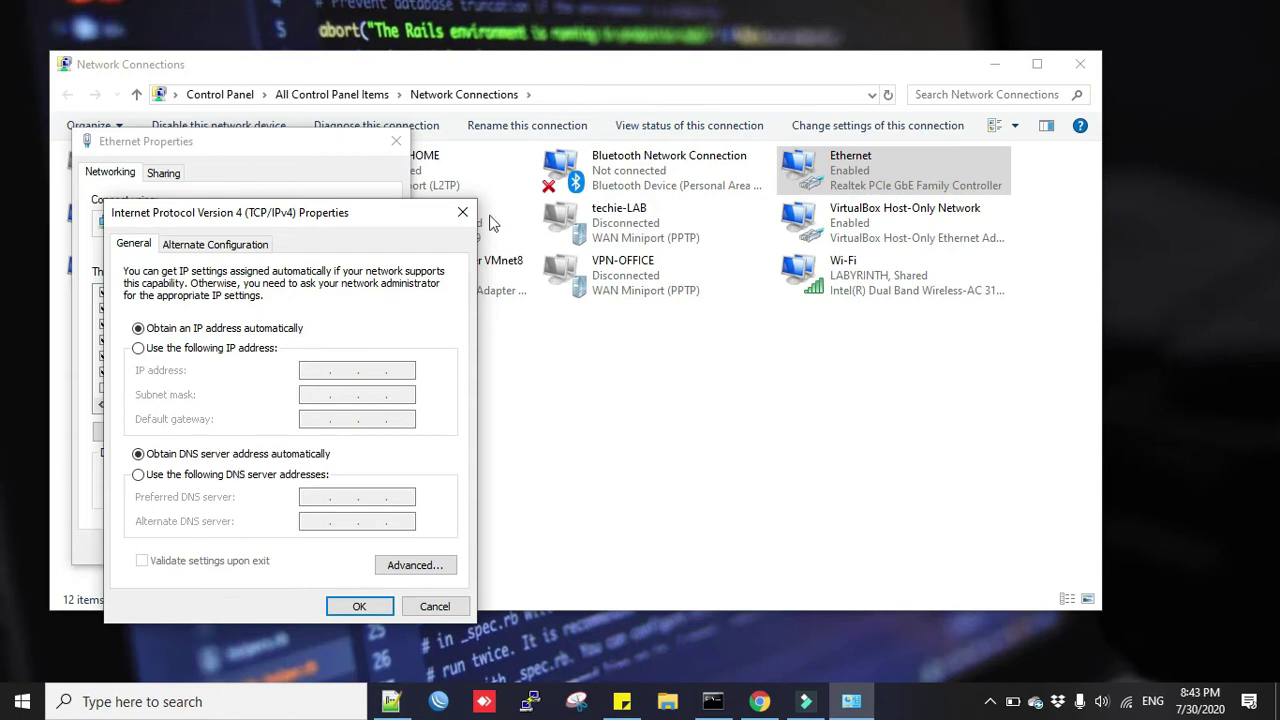
# Check the Ethernet details for the IPv4 address and default gateway 192.168.1.1, then close them.
pyautogui.rightClick(858, 179)
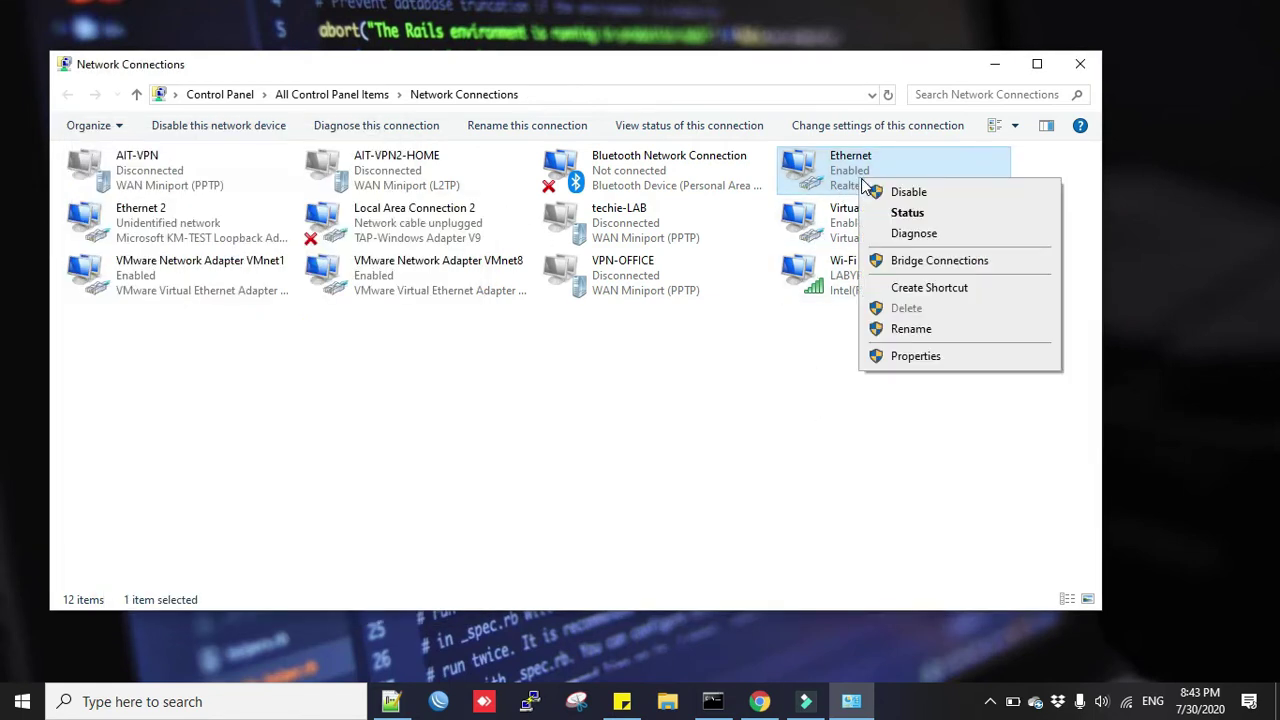
pyautogui.click(905, 214)
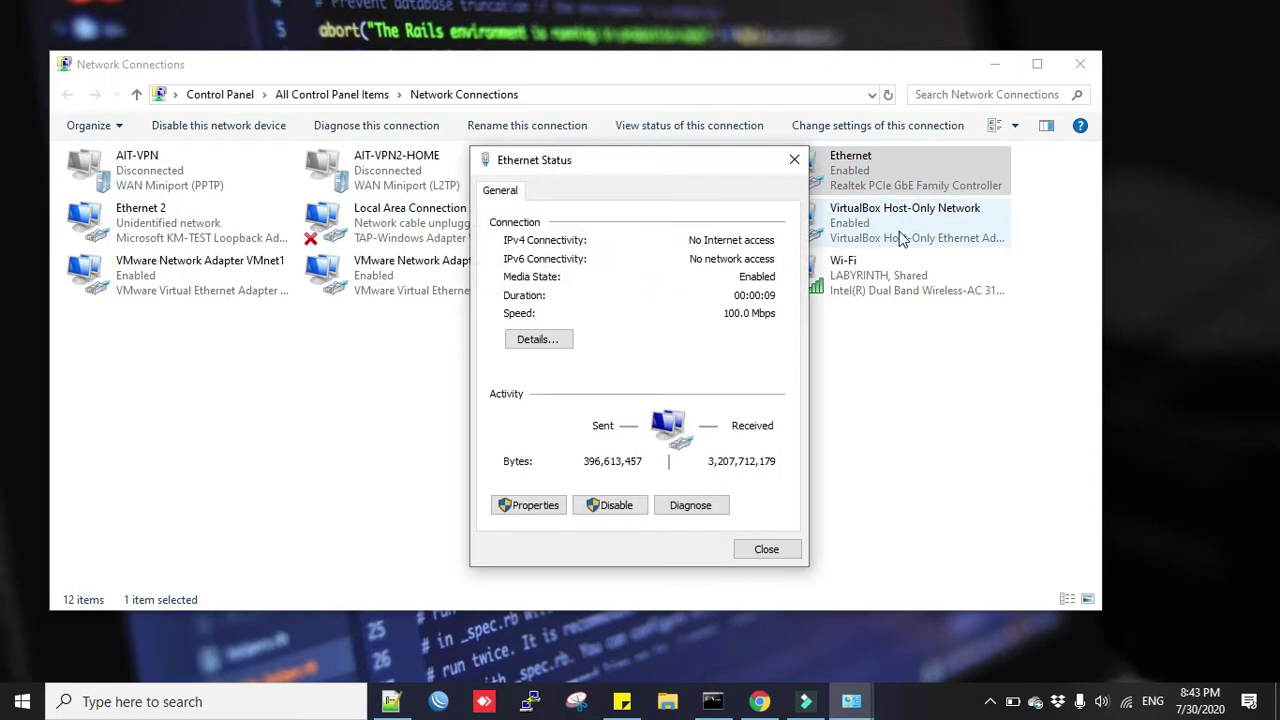
pyautogui.click(548, 347)
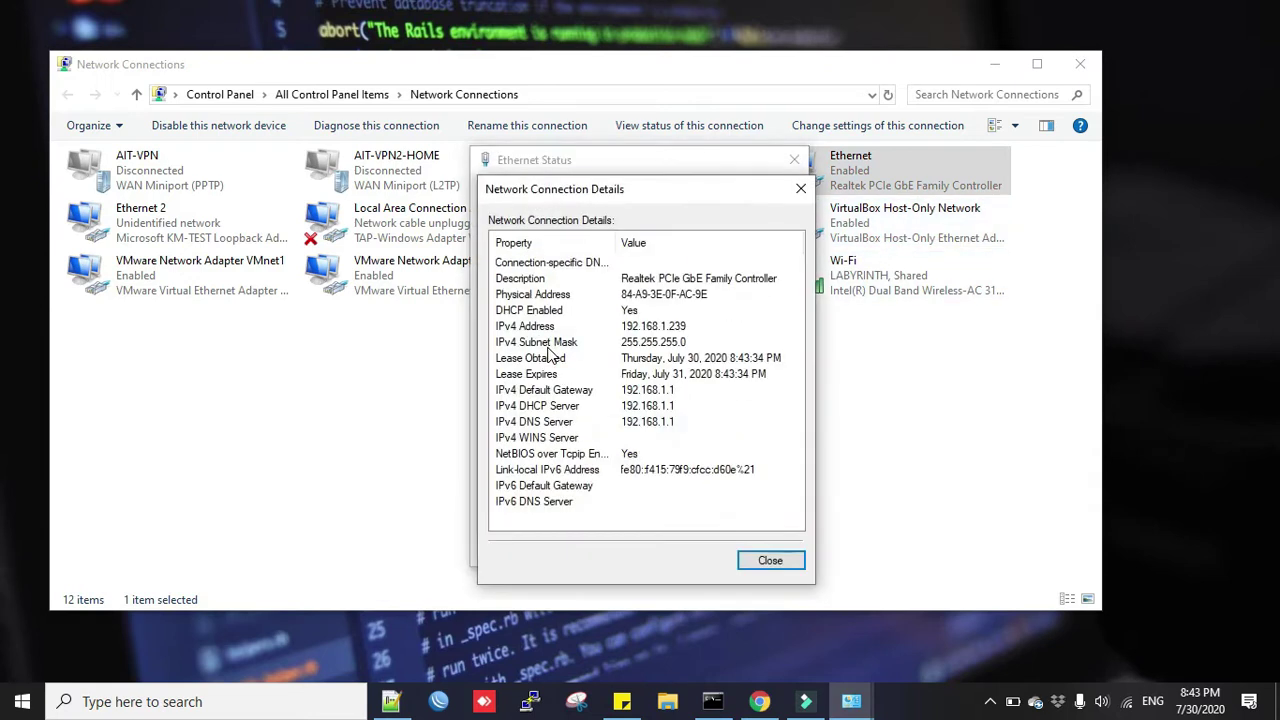
pyautogui.click(627, 333)
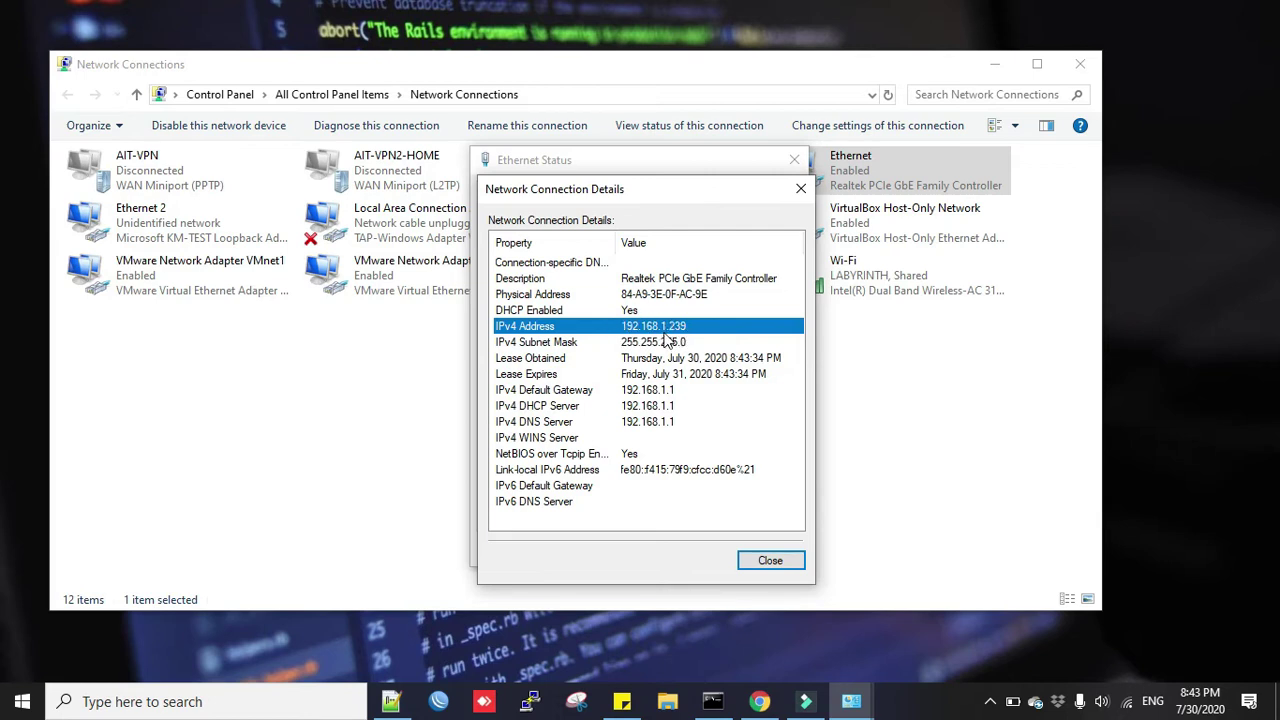
pyautogui.click(632, 392)
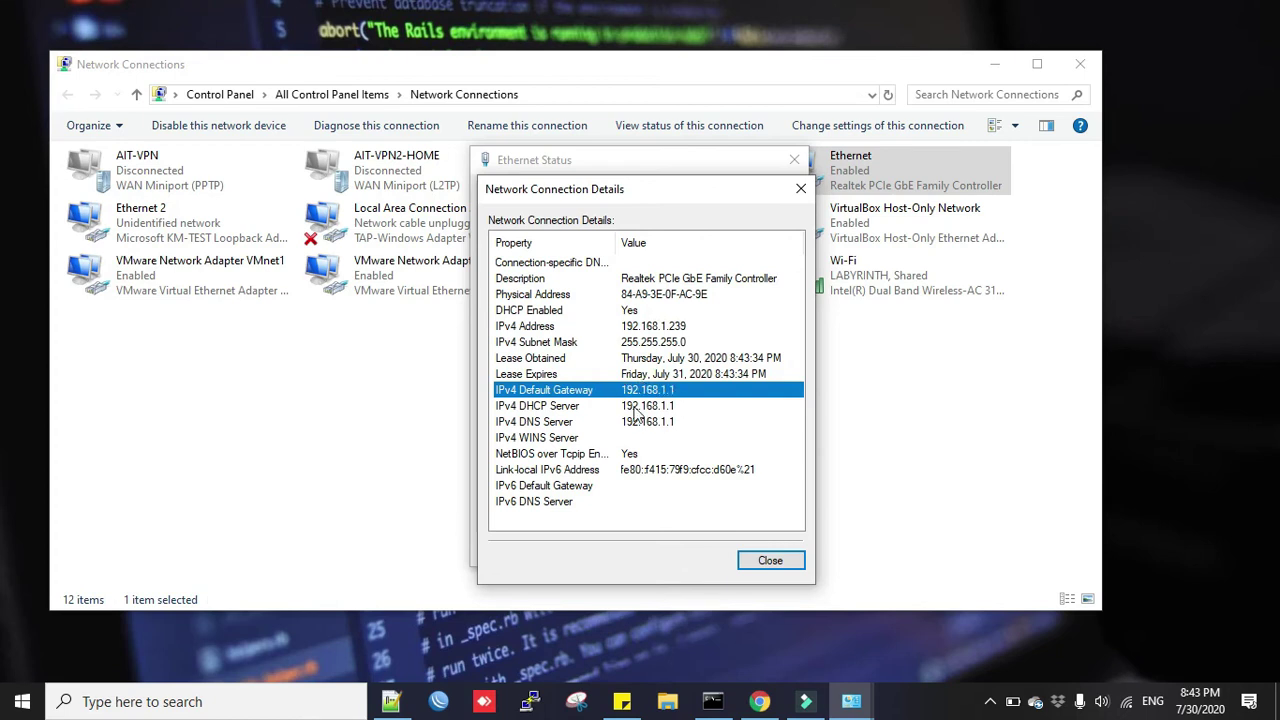
pyautogui.click(799, 192)
pyautogui.click(794, 159)
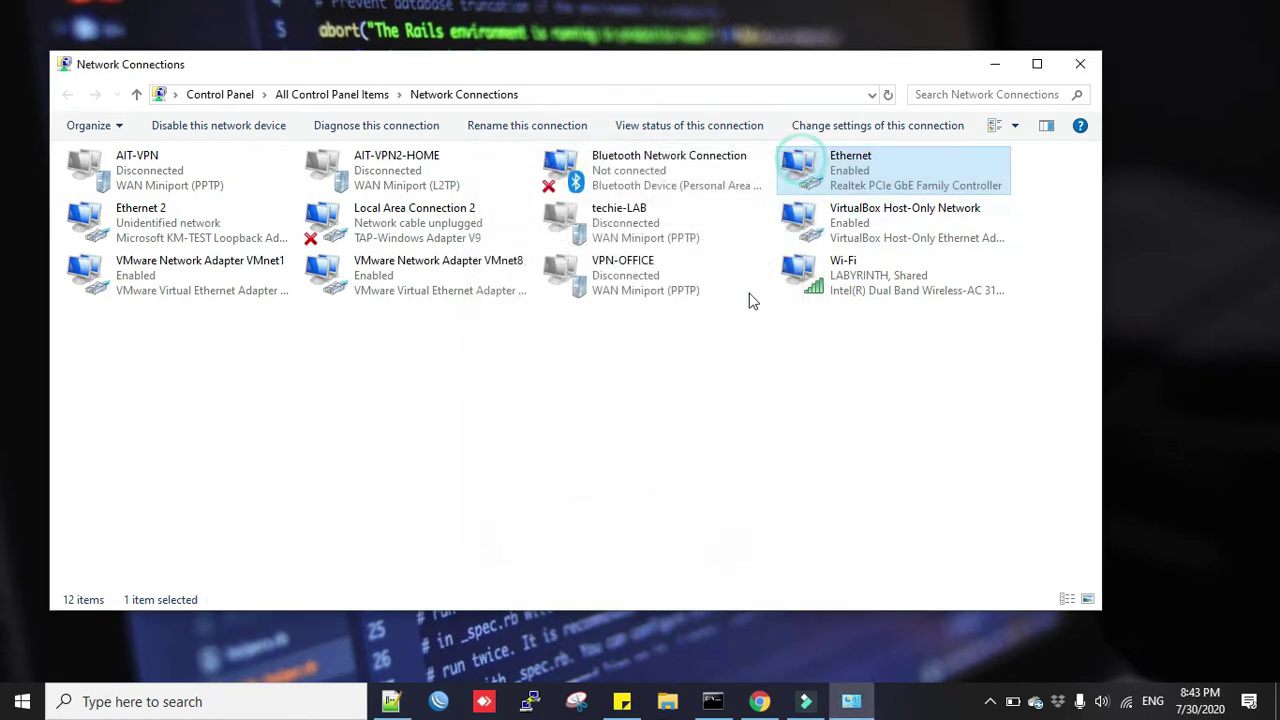
# Browse to 192.168.1.1 in Chrome to load the RT-N12+ Quick Internet Setup page.
pyautogui.click(760, 701)
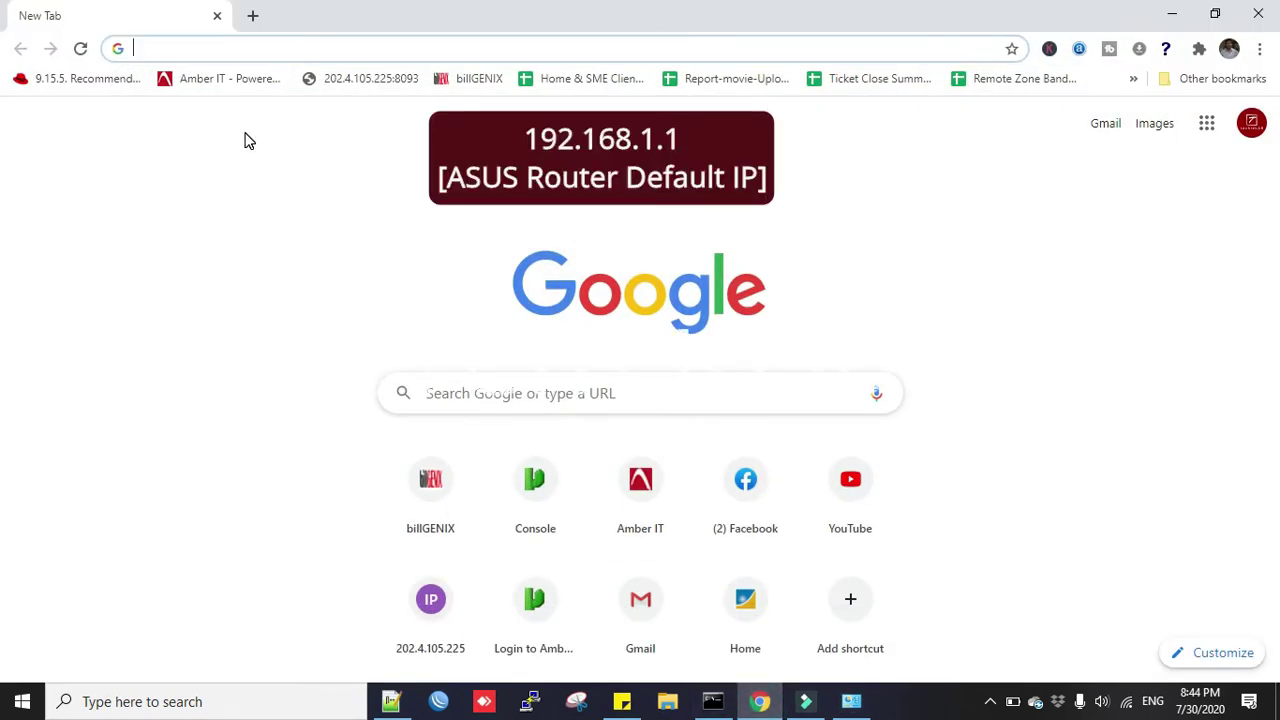
pyautogui.write('192.')
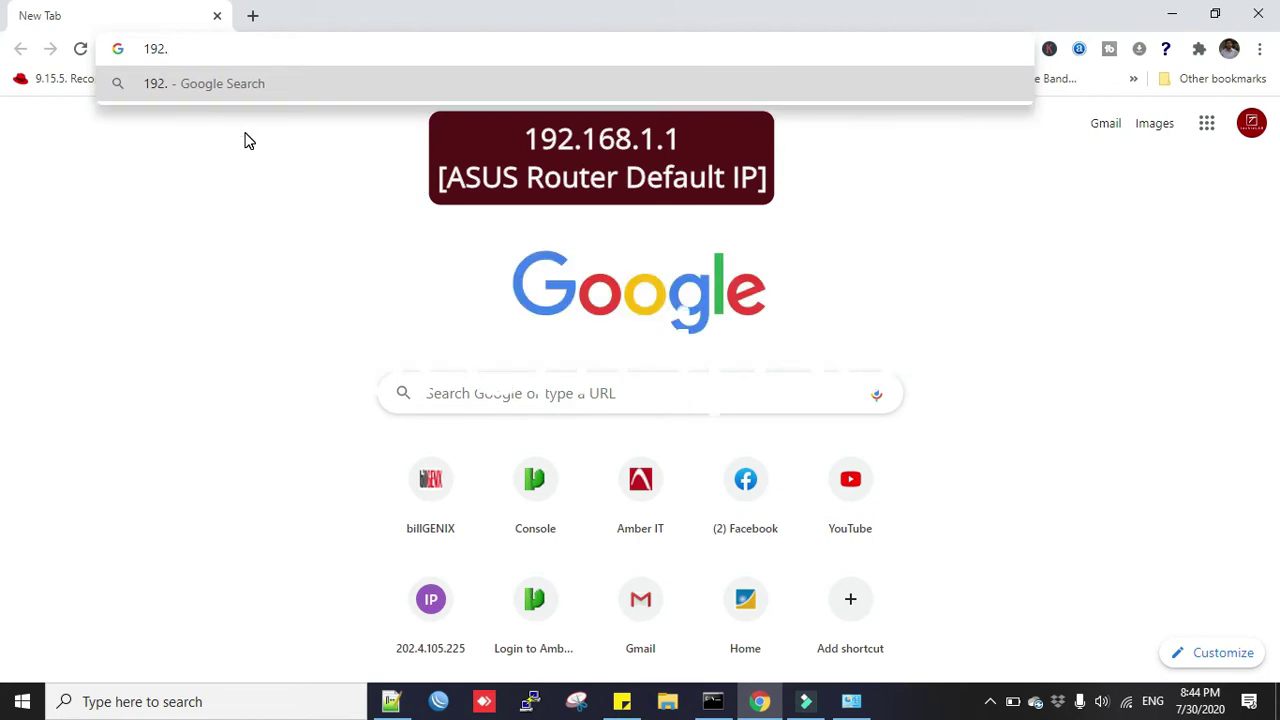
pyautogui.write('16')
pyautogui.write('8.1.1')
pyautogui.press('Return')
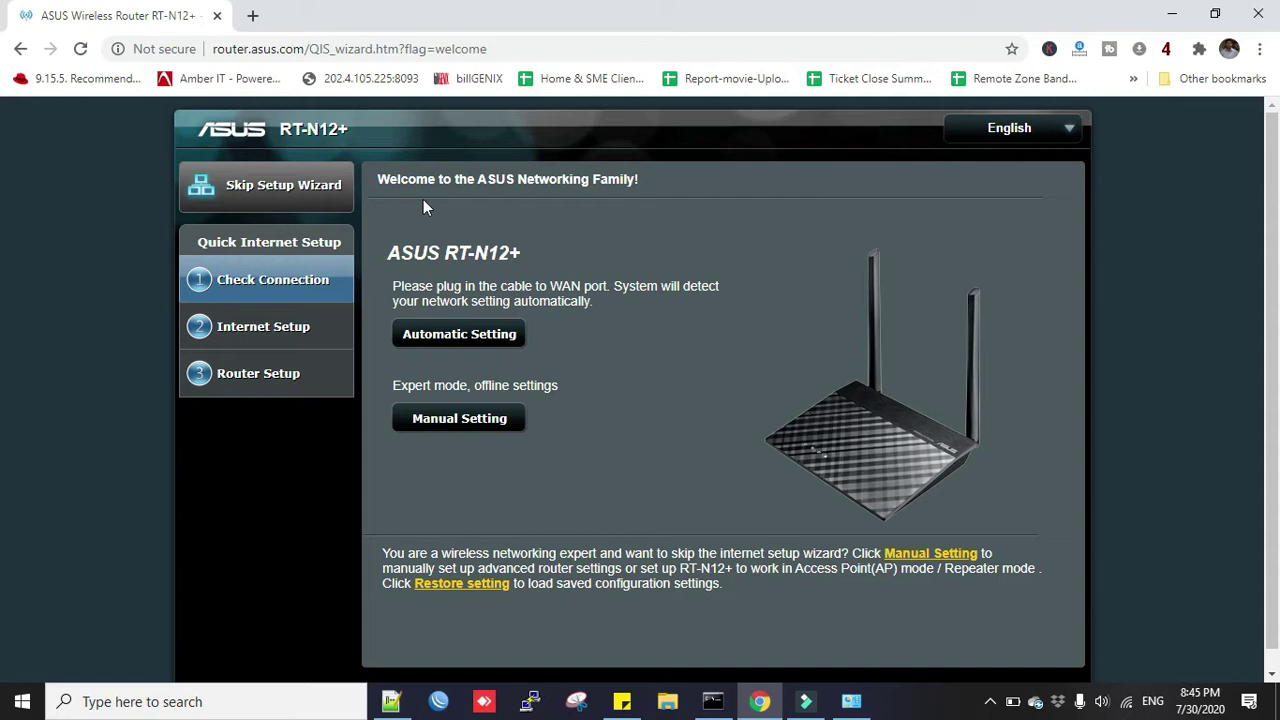
# Skip the setup wizard, dismiss the security warning, and enter SSID techieLAB with a wireless password.
pyautogui.click(268, 199)
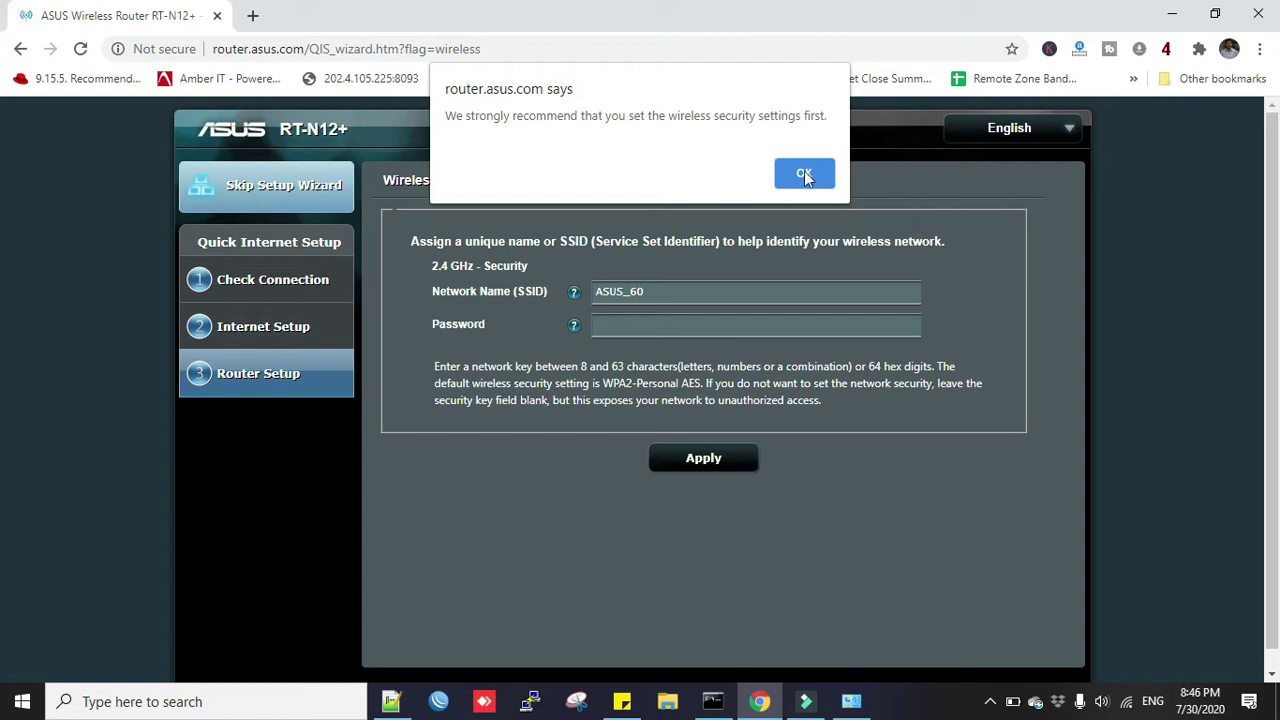
pyautogui.moveTo(668, 115); pyautogui.dragTo(834, 116)
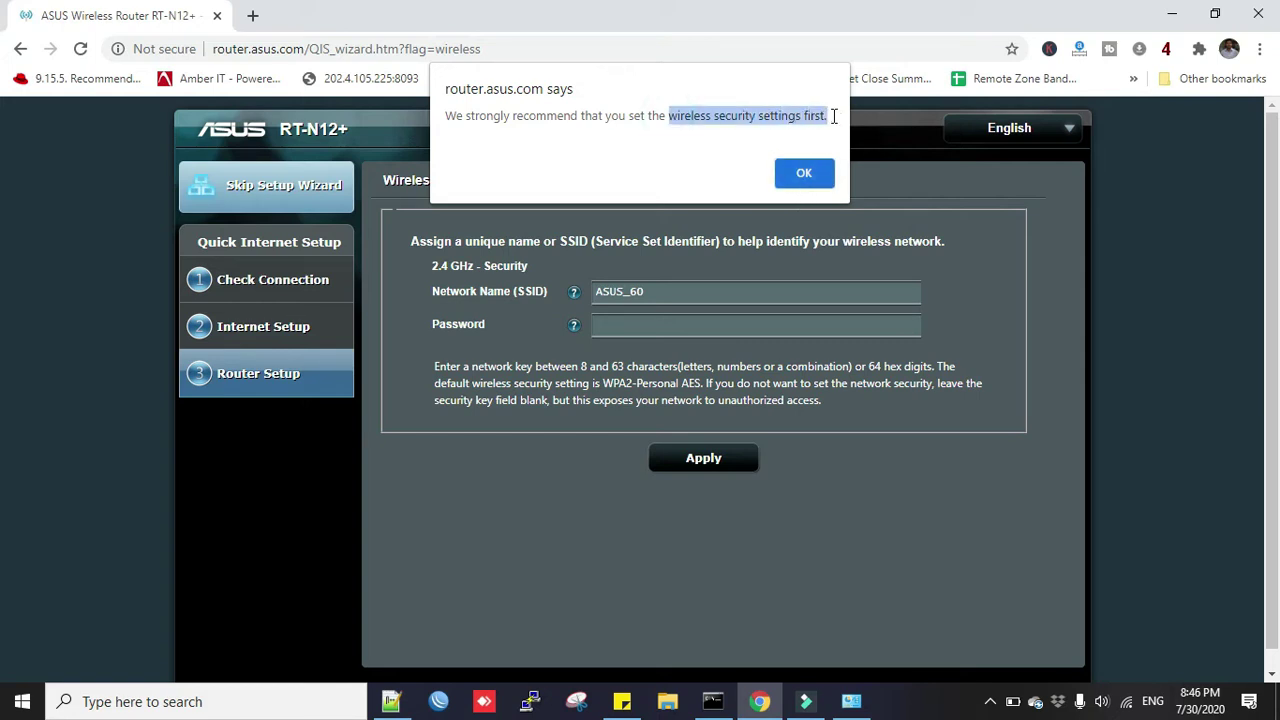
pyautogui.click(802, 177)
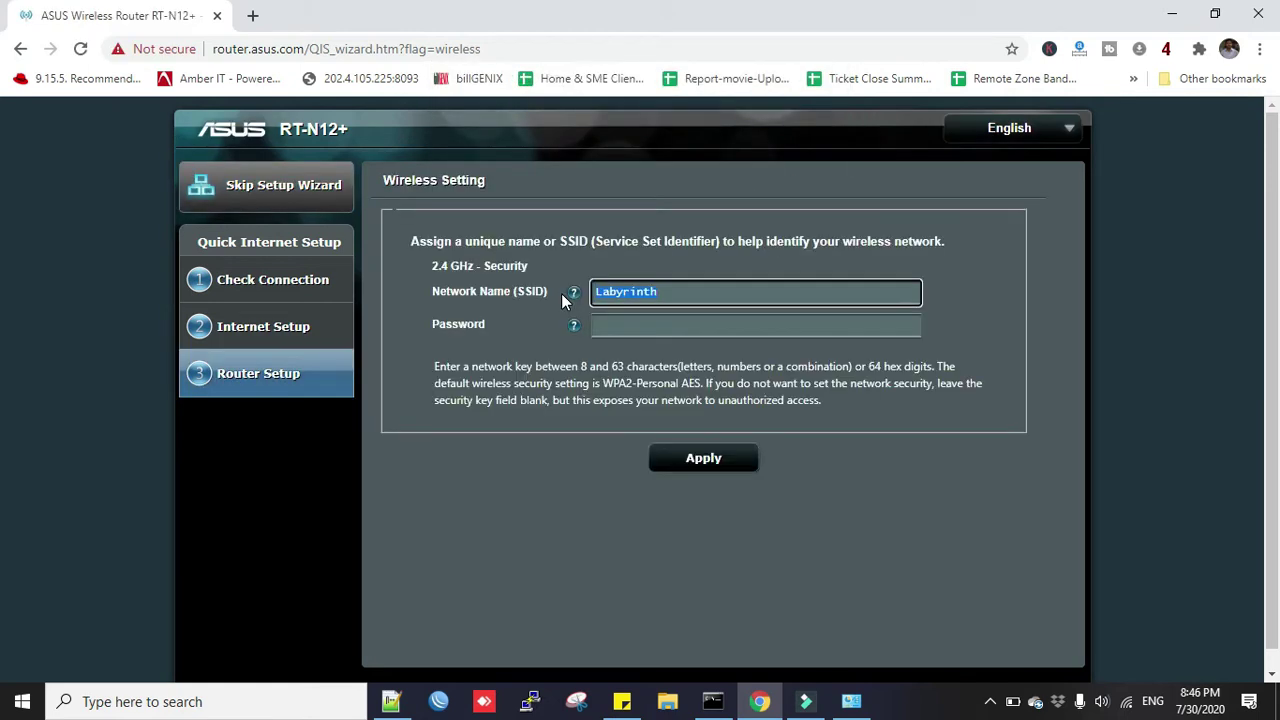
pyautogui.write('techieLAB')
pyautogui.press('Tab')
pyautogui.write('12345')
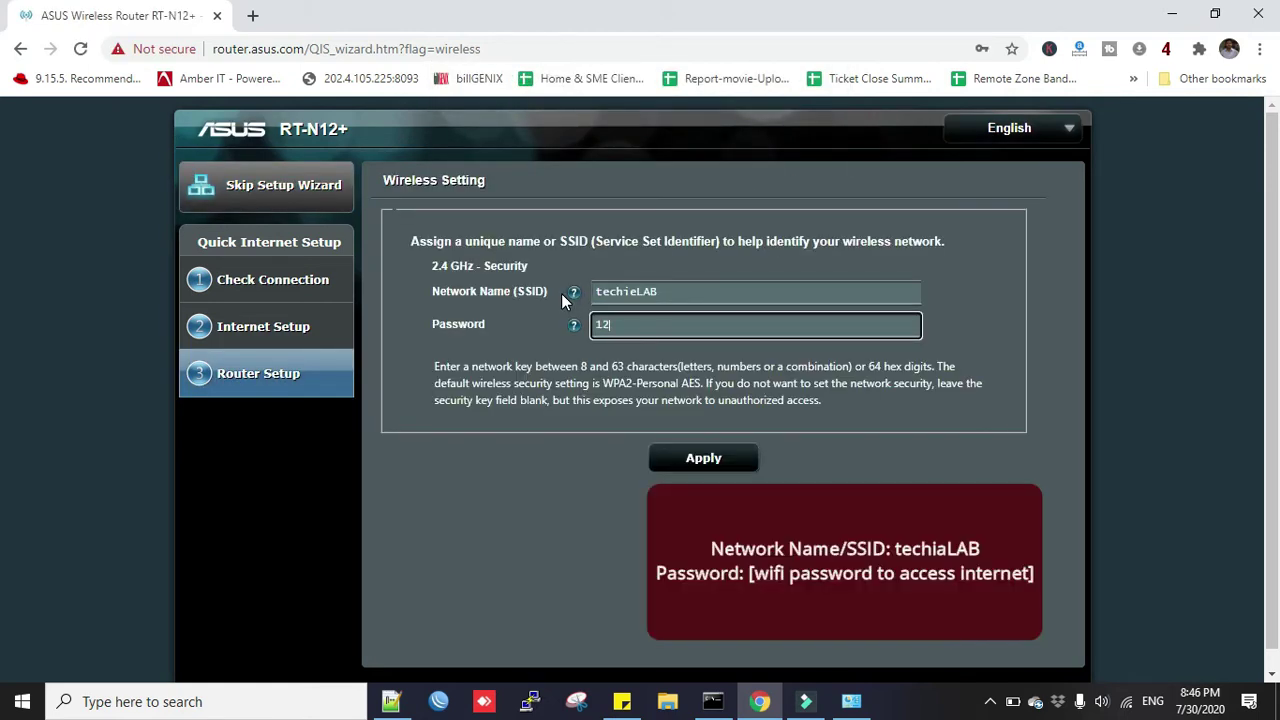
pyautogui.write('678')
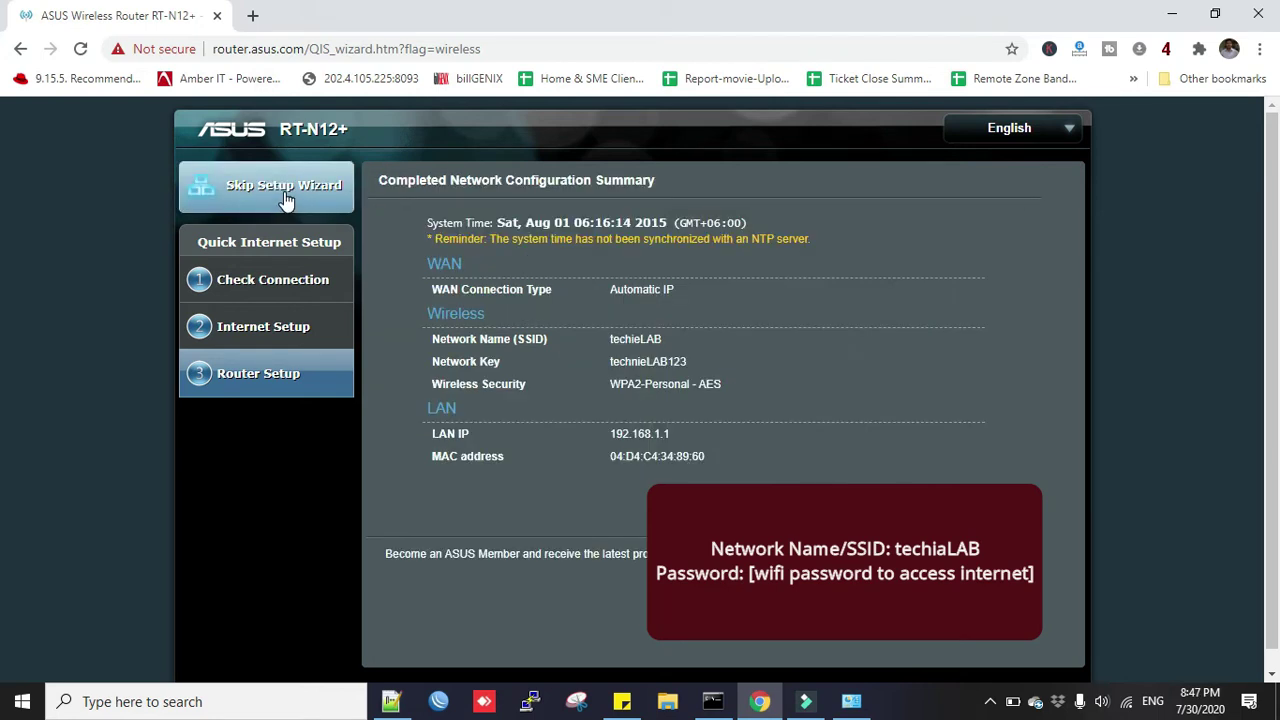
# Set the router login name to 'admin' with a new confirmed password and save it.
pyautogui.click(285, 200)
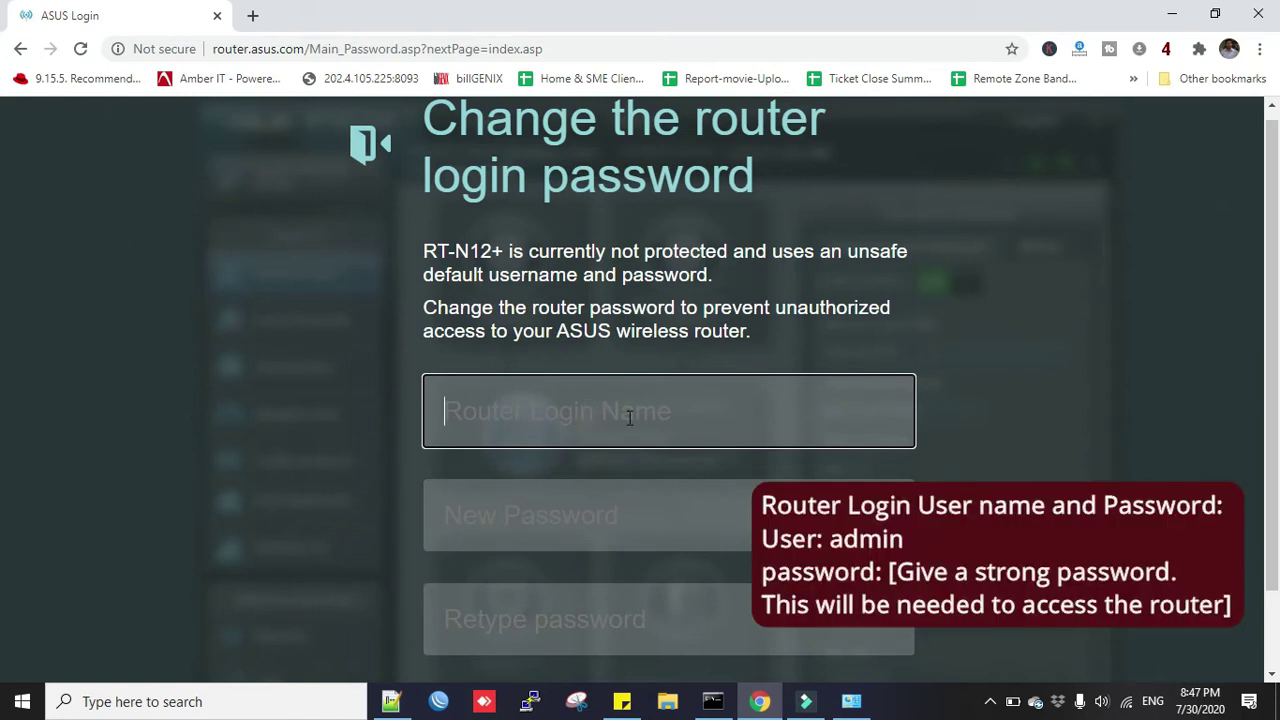
pyautogui.write('admin')
pyautogui.press('Tab')
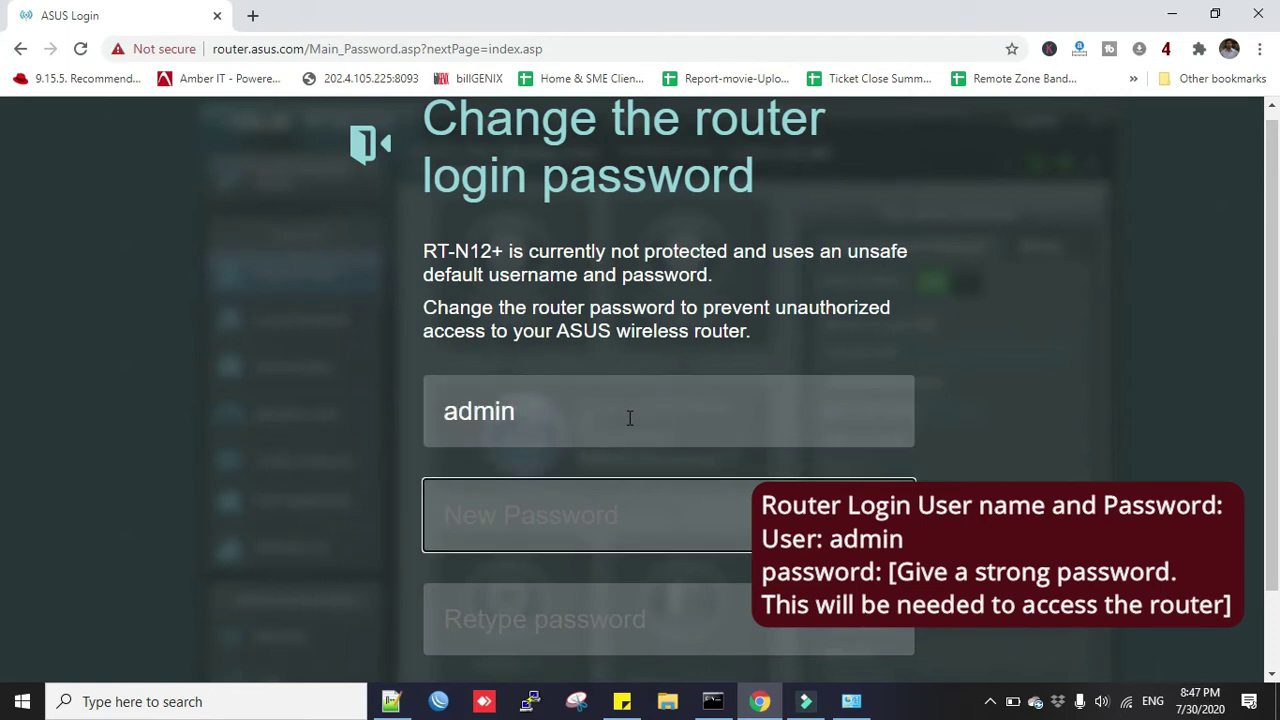
pyautogui.write('••••••••••')
pyautogui.press('Tab')
pyautogui.write('••••••••••')
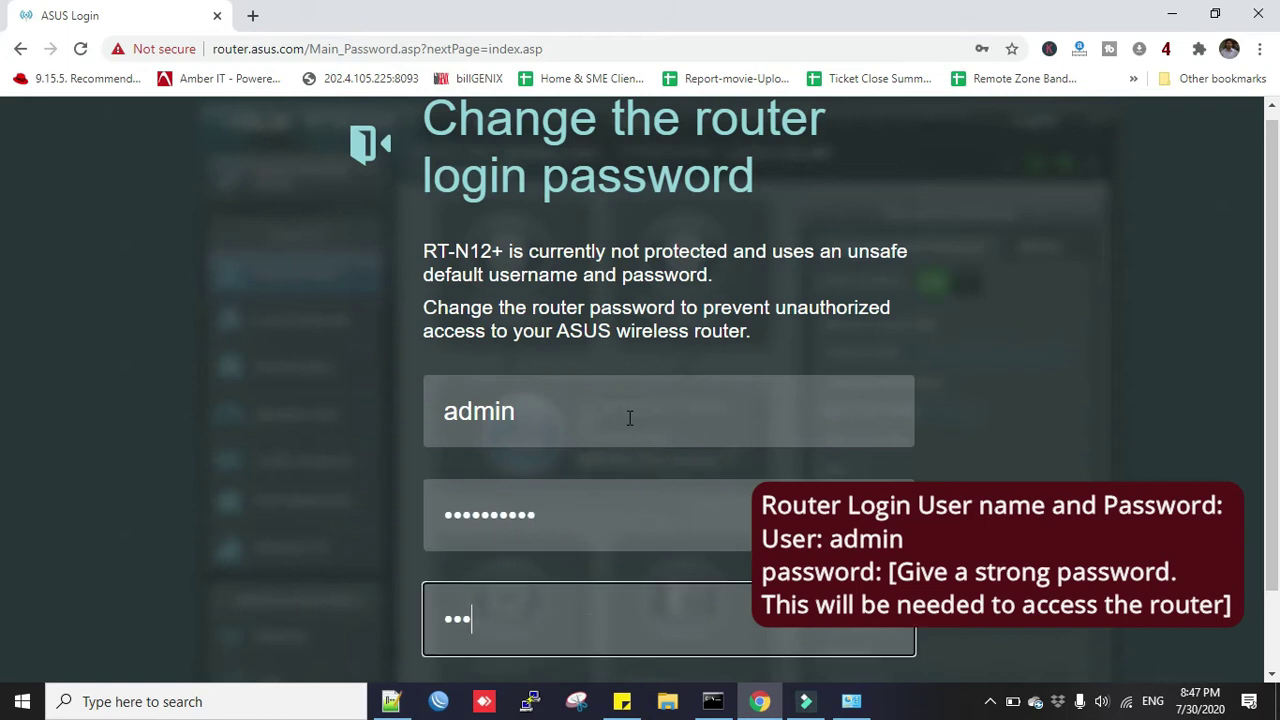
pyautogui.scroll(-1, 848, 625)
pyautogui.click(770, 648)
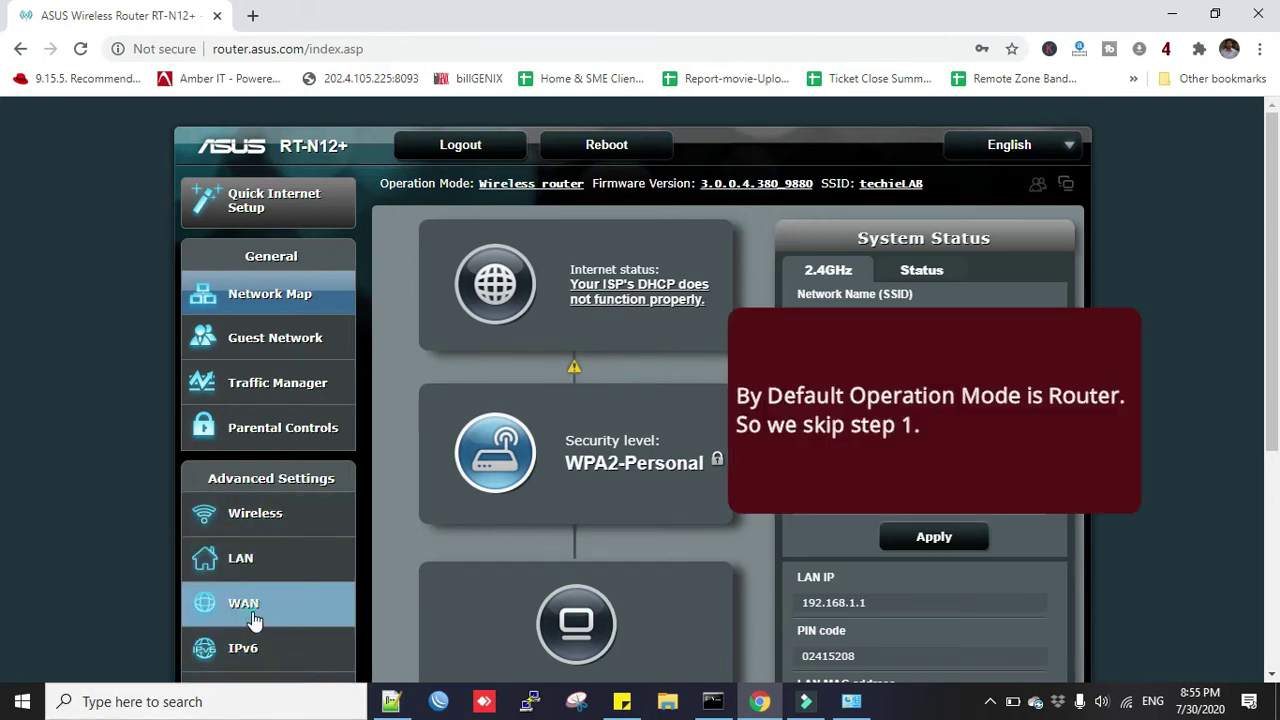
# Open the WAN settings and set the connection type to Static IP.
pyautogui.click(255, 606)
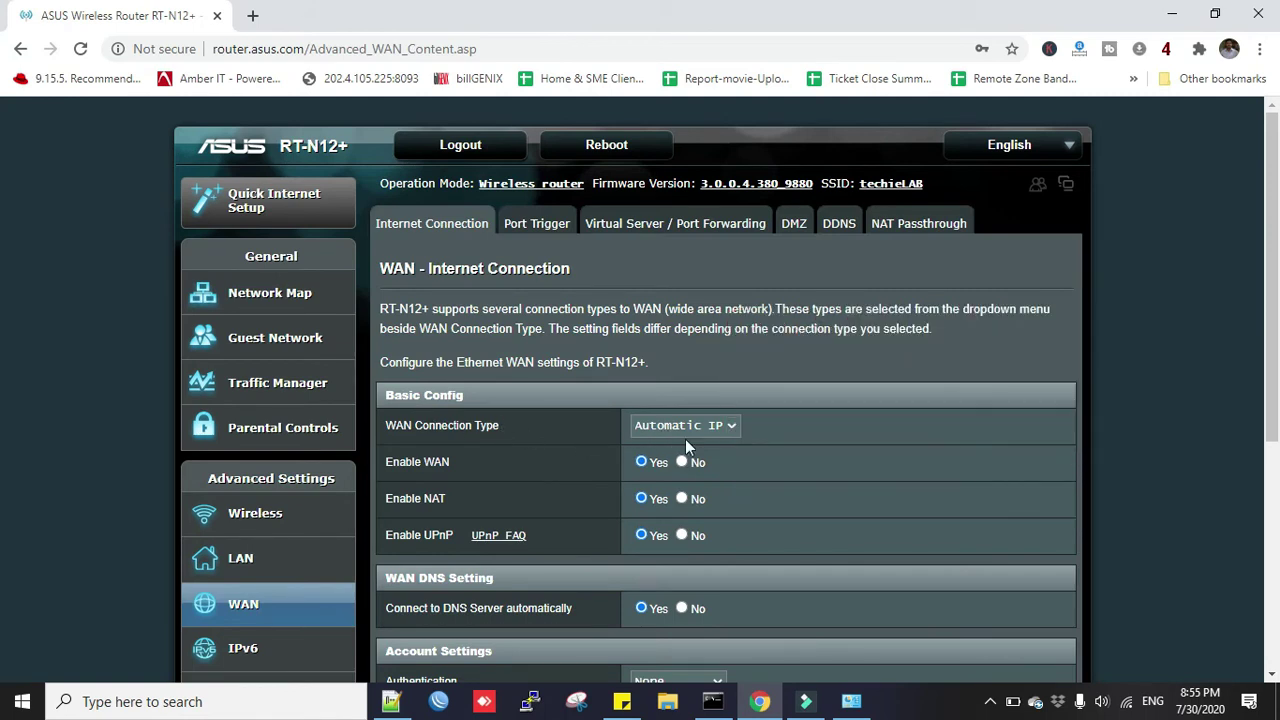
pyautogui.scroll(-1, 790, 400)
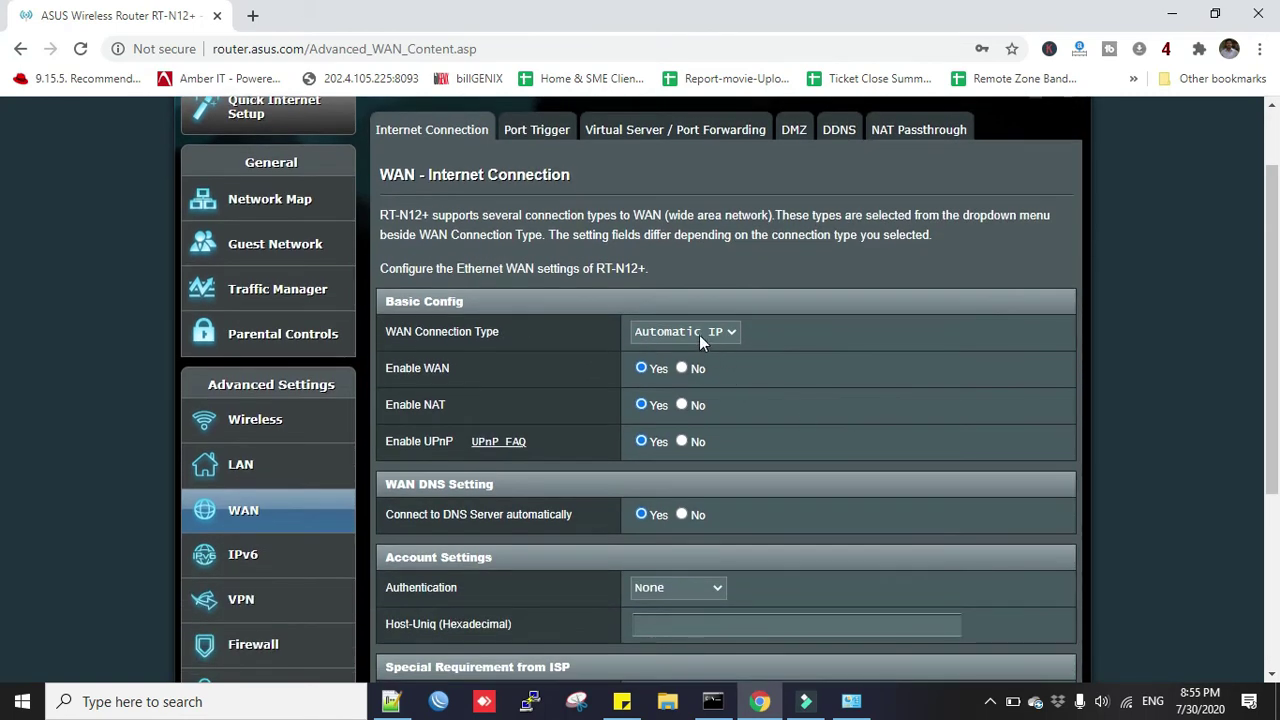
pyautogui.click(699, 335)
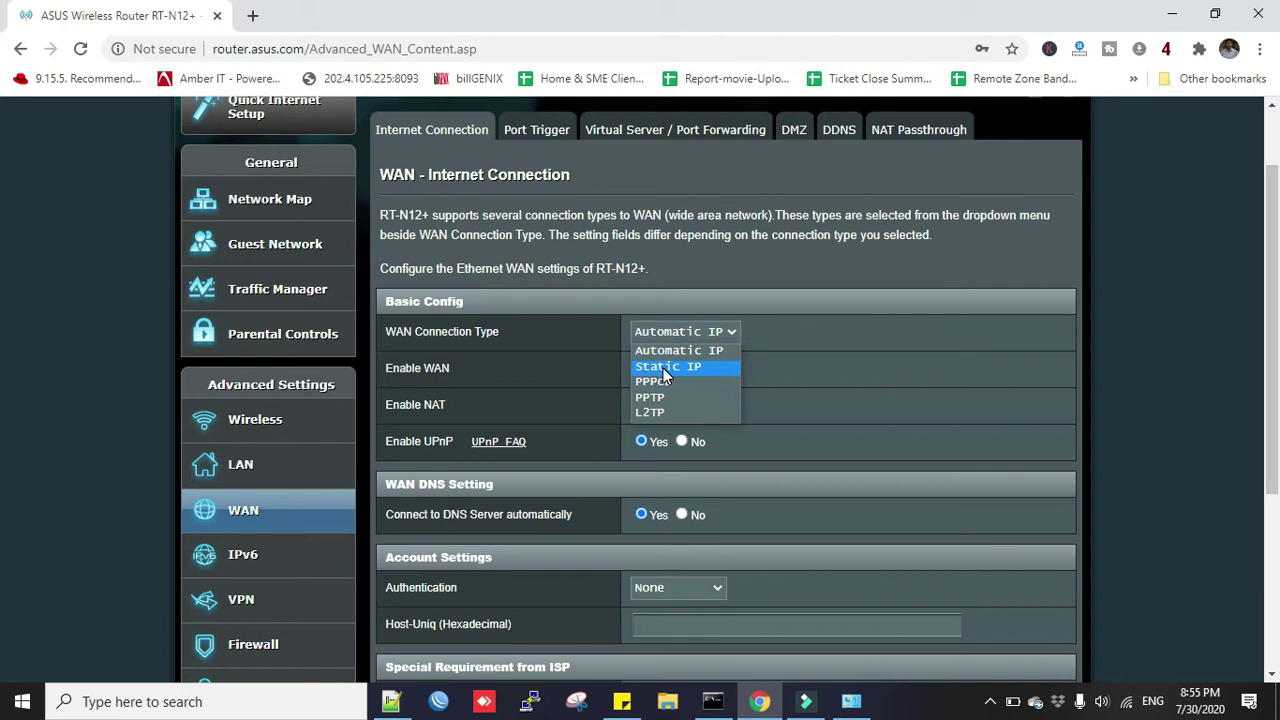
pyautogui.click(663, 368)
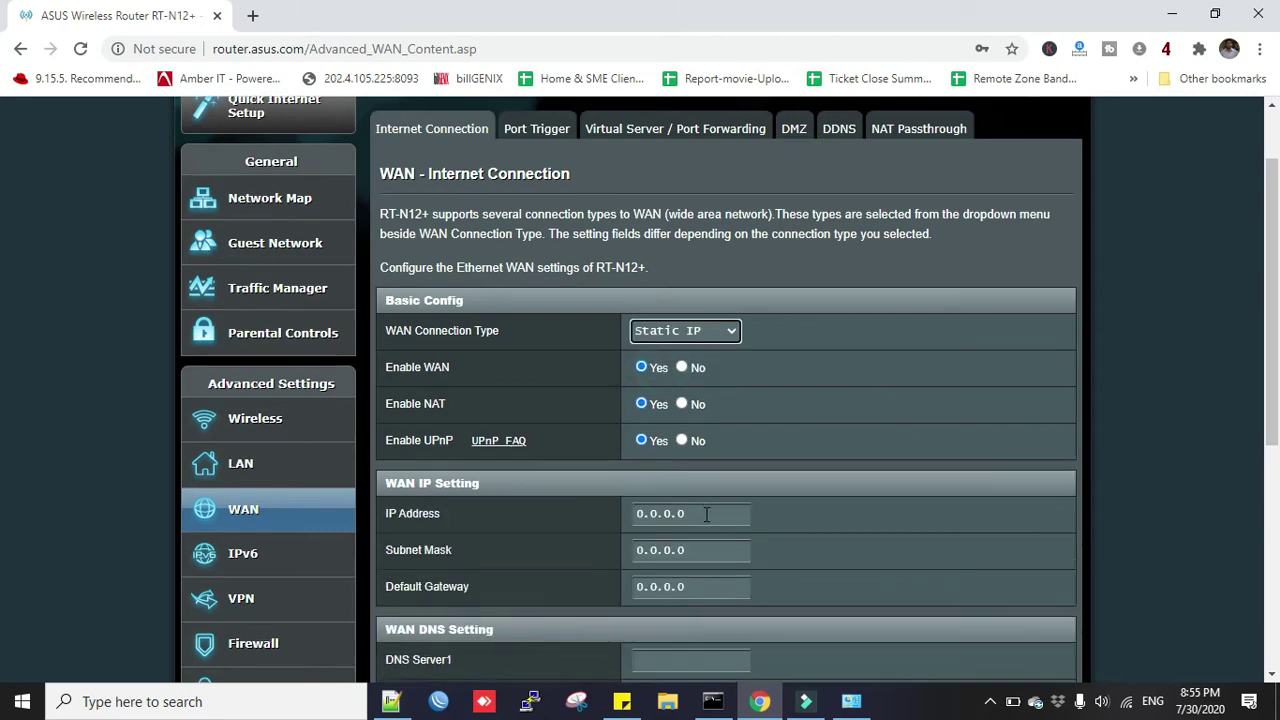
# Review the empty IP address, subnet mask, gateway and DNS fields, then reopen the type list.
pyautogui.scroll(-1, 706, 514)
pyautogui.click(631, 425)
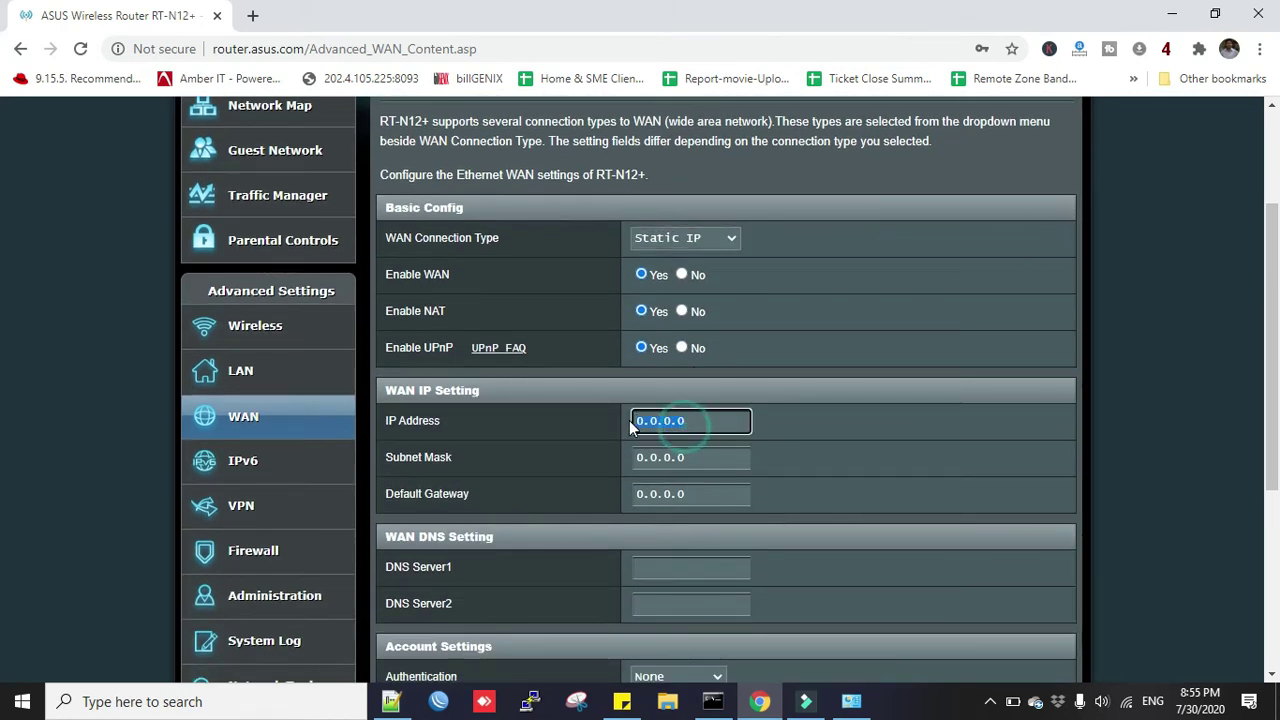
pyautogui.click(706, 457)
pyautogui.click(705, 494)
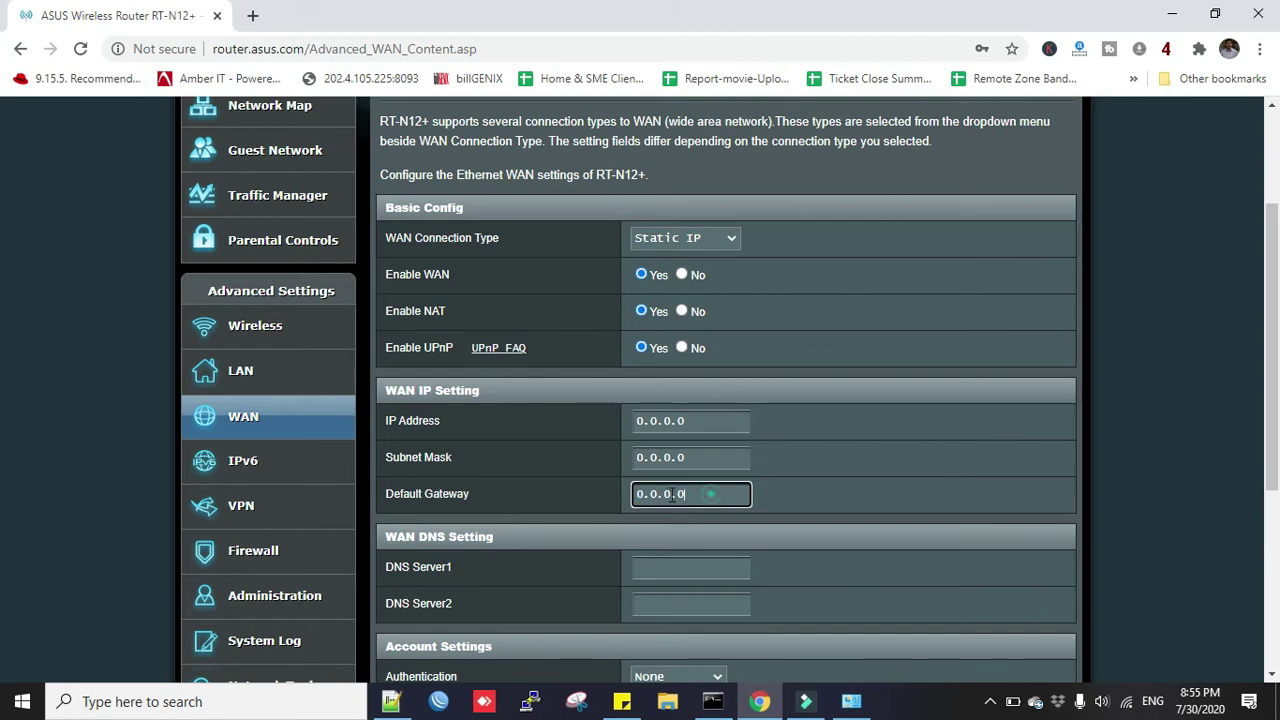
pyautogui.click(677, 568)
pyautogui.click(670, 601)
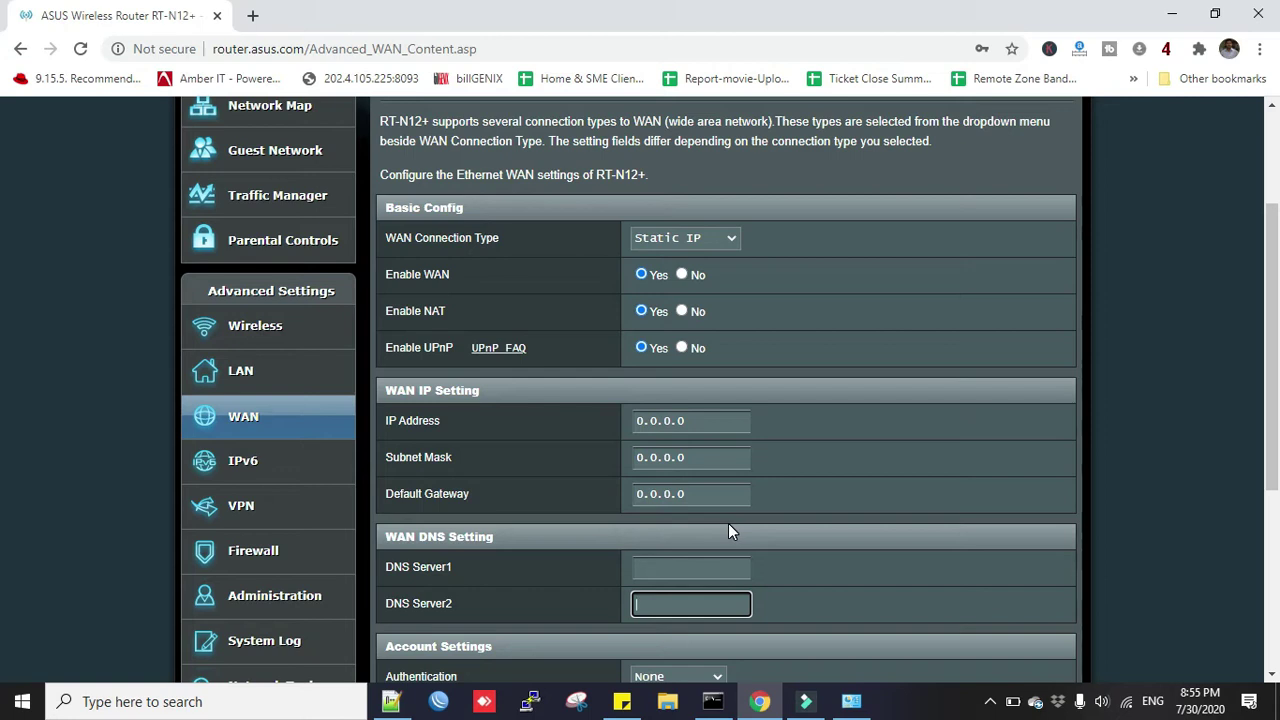
pyautogui.click(691, 422)
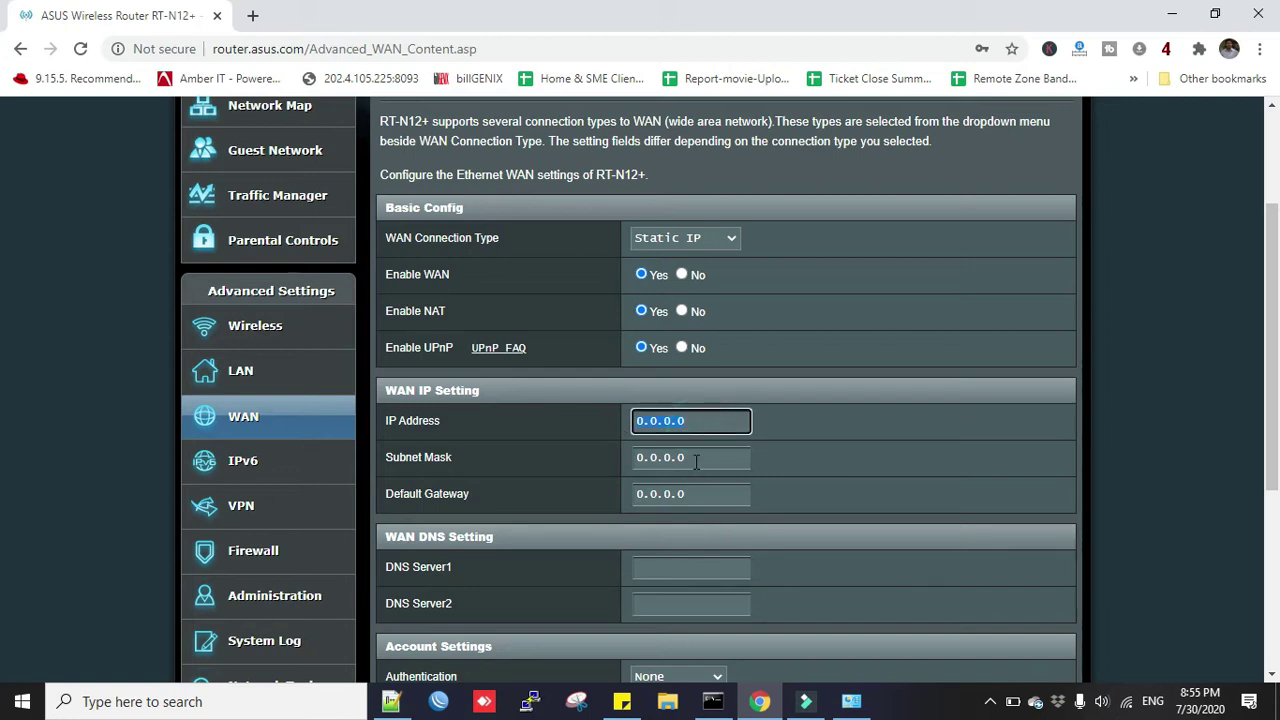
pyautogui.click(697, 242)
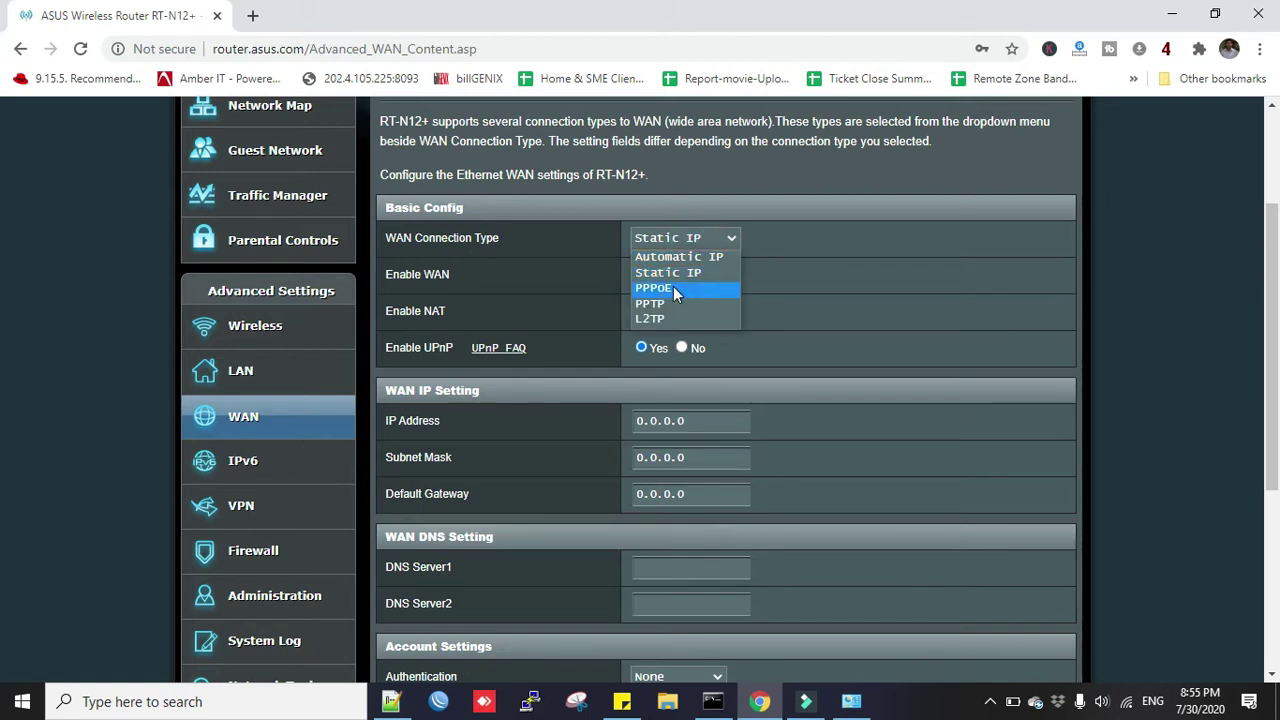
# Switch the WAN to PPPoE, enter the ISP account username and password, and apply.
pyautogui.click(673, 288)
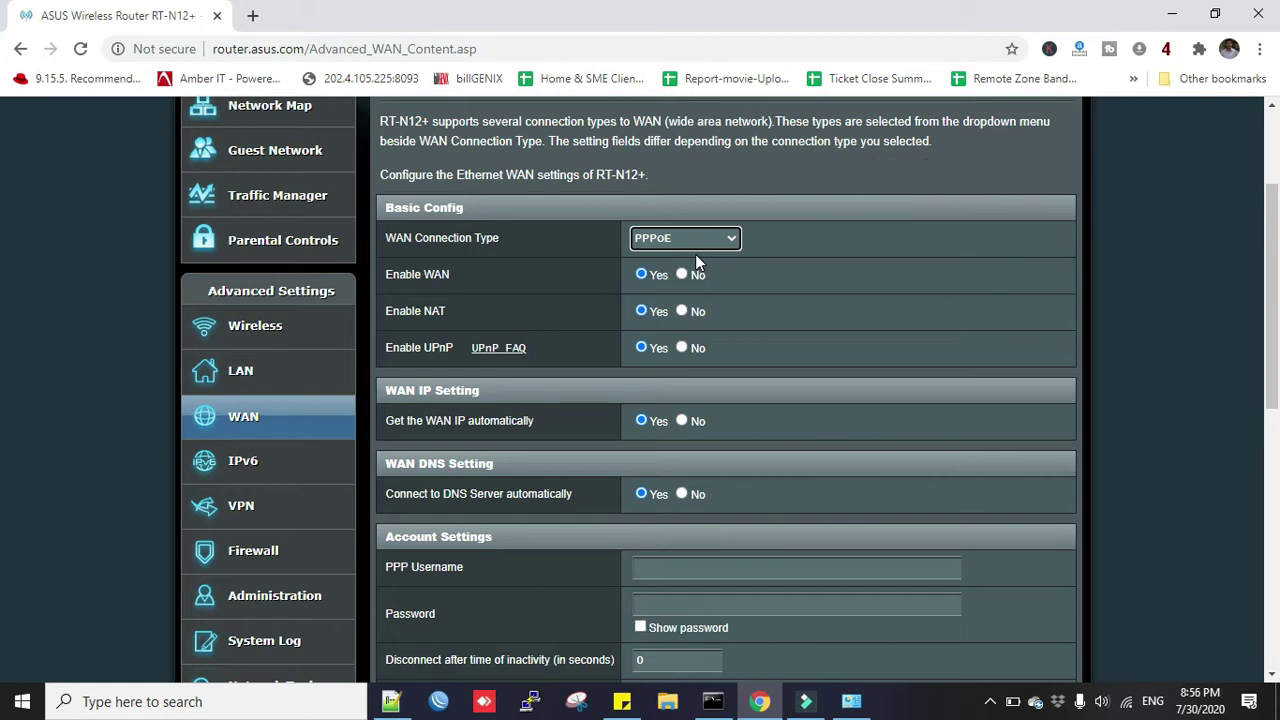
pyautogui.scroll(-1, 689, 350)
pyautogui.click(693, 474)
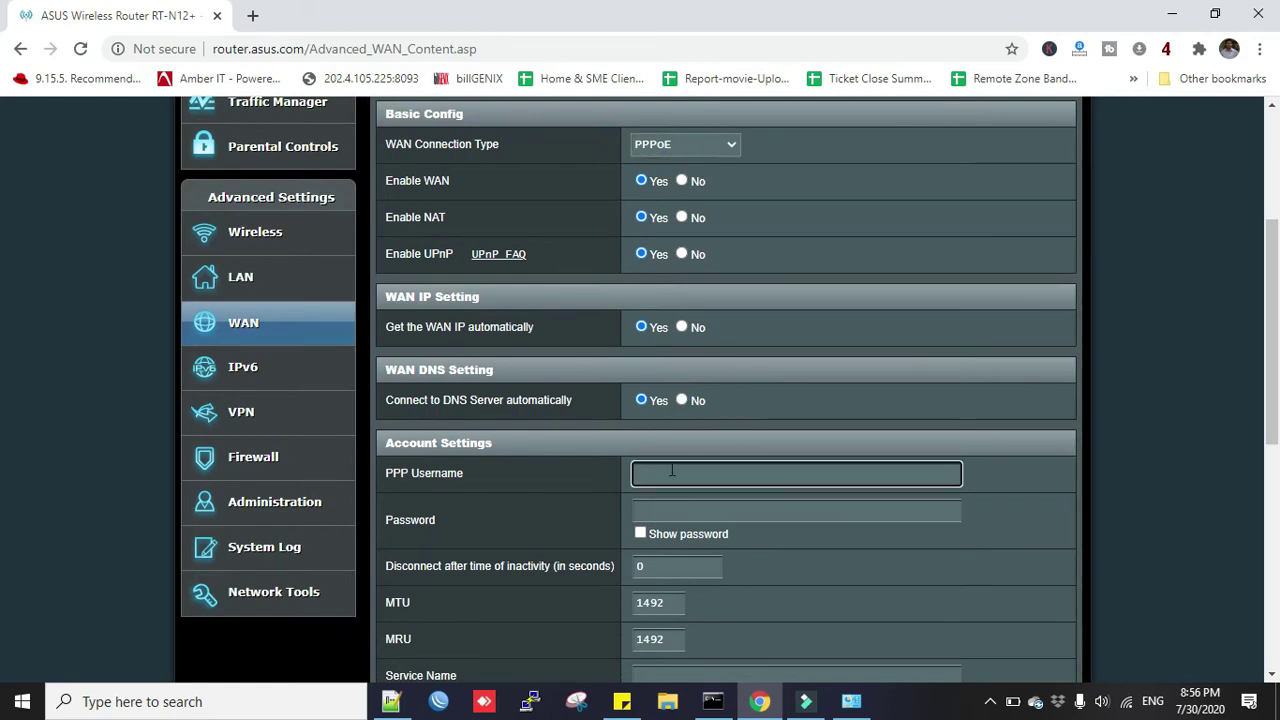
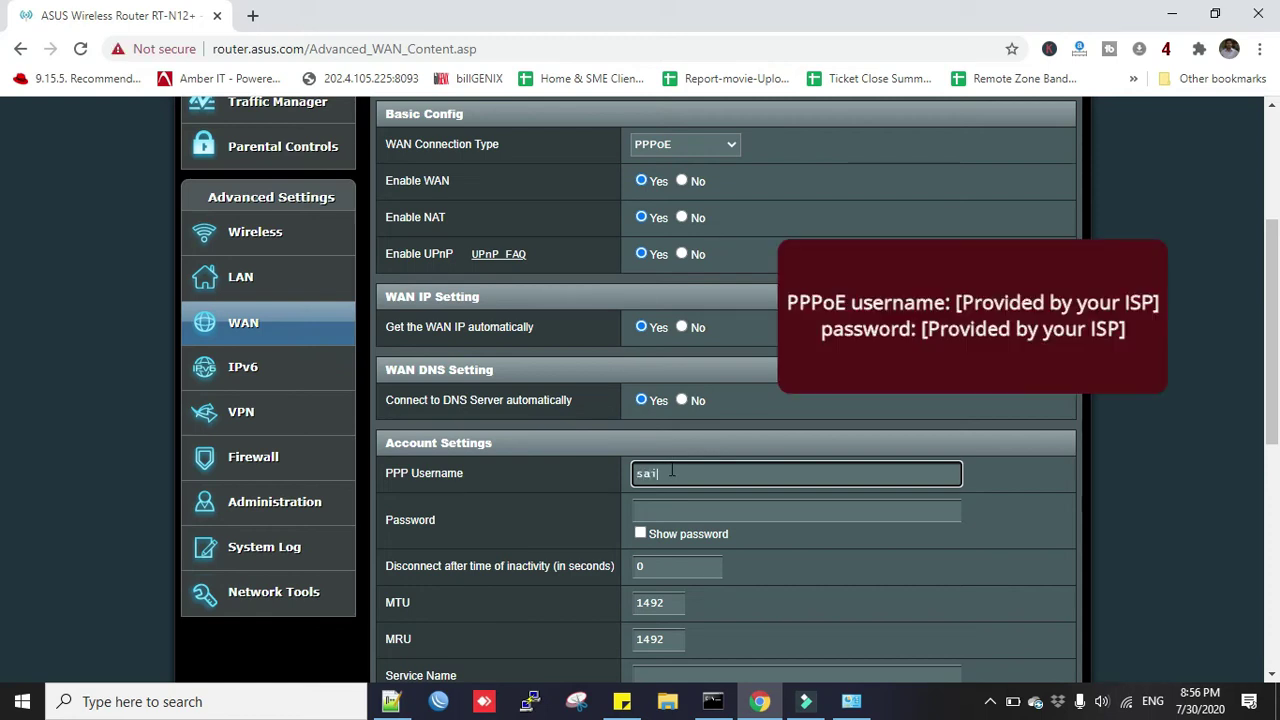
pyautogui.press('Tab')
pyautogui.click(688, 510)
pyautogui.hotkey('ctrl', 'v')
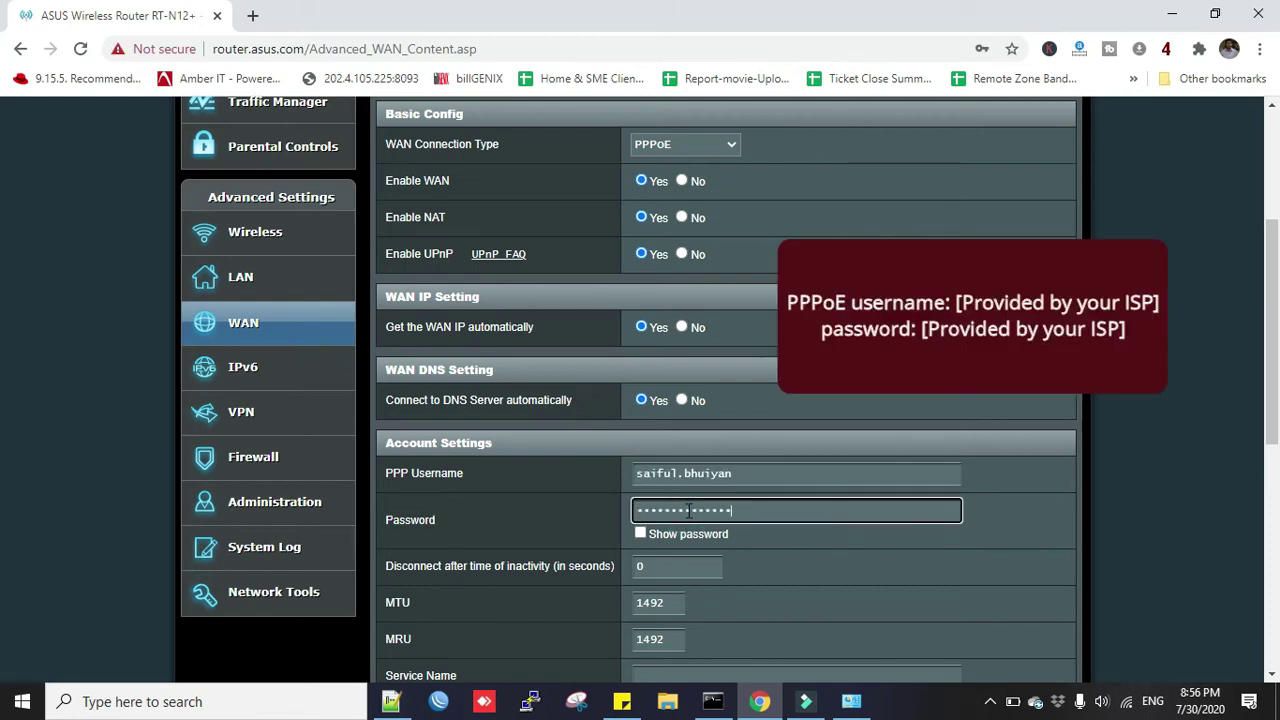
pyautogui.click(714, 474)
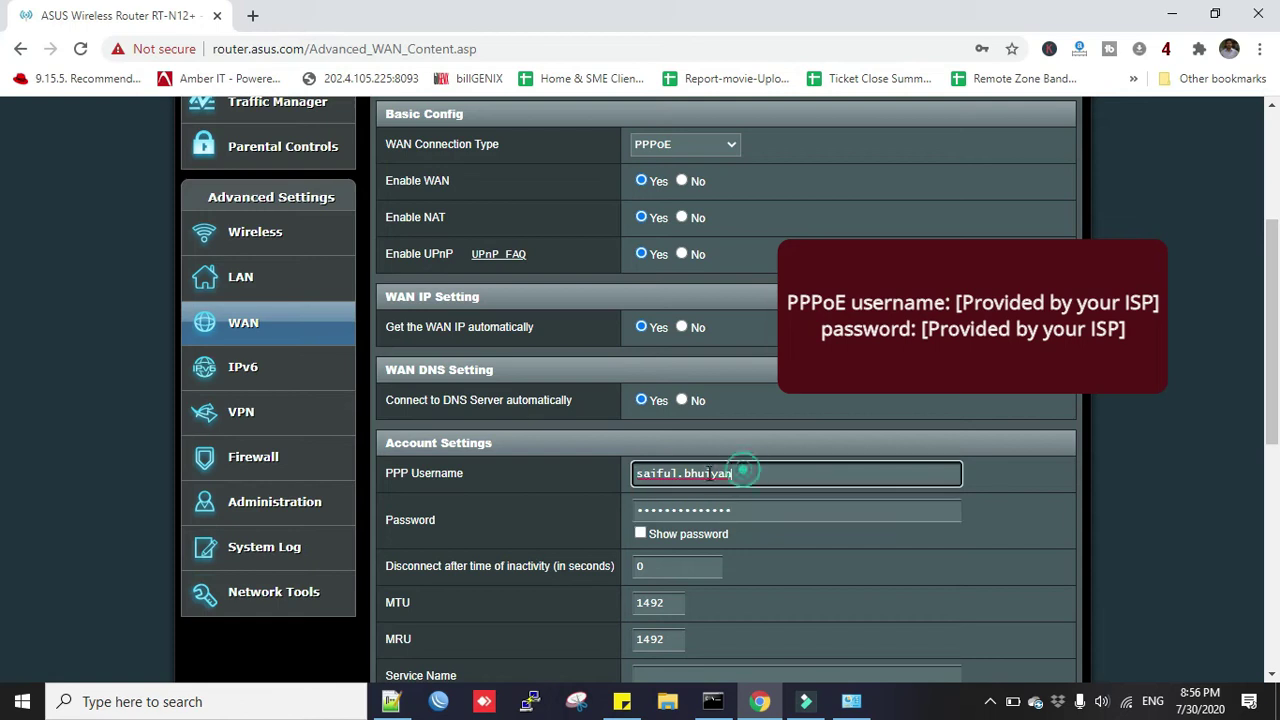
pyautogui.hotkey('ctrl', 'a')
pyautogui.scroll(-6, 642, 454)
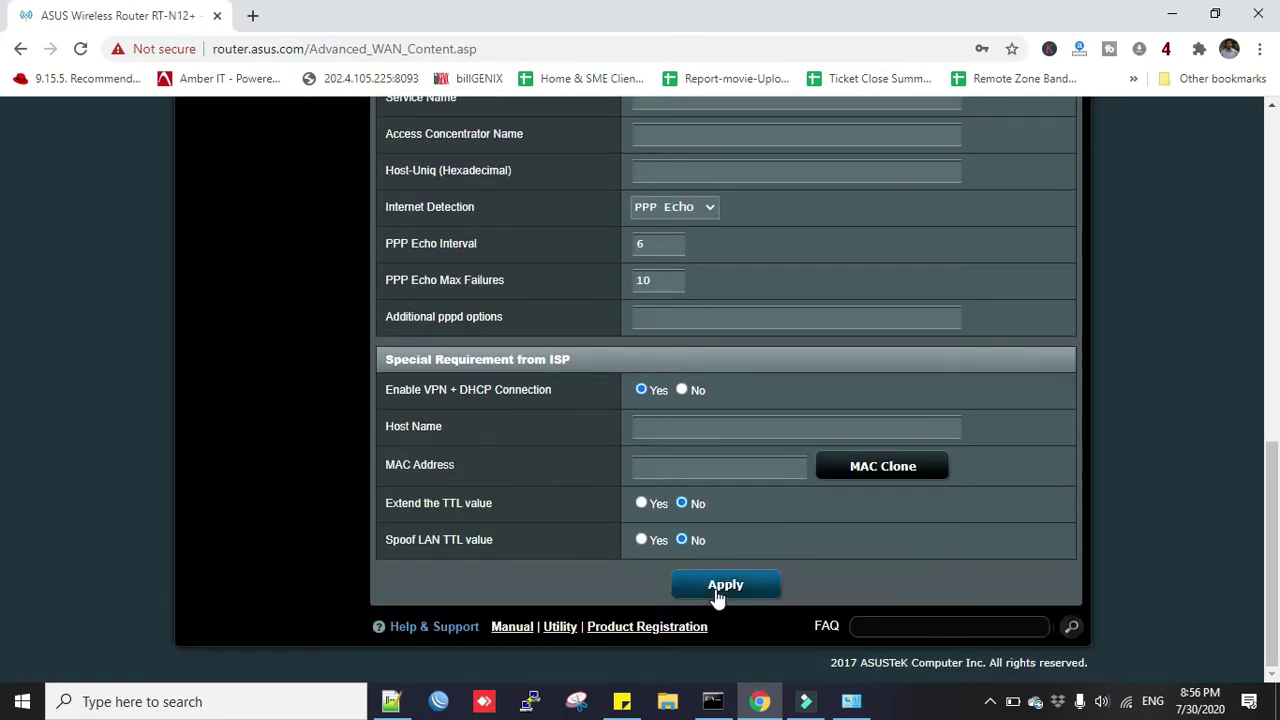
pyautogui.click(723, 589)
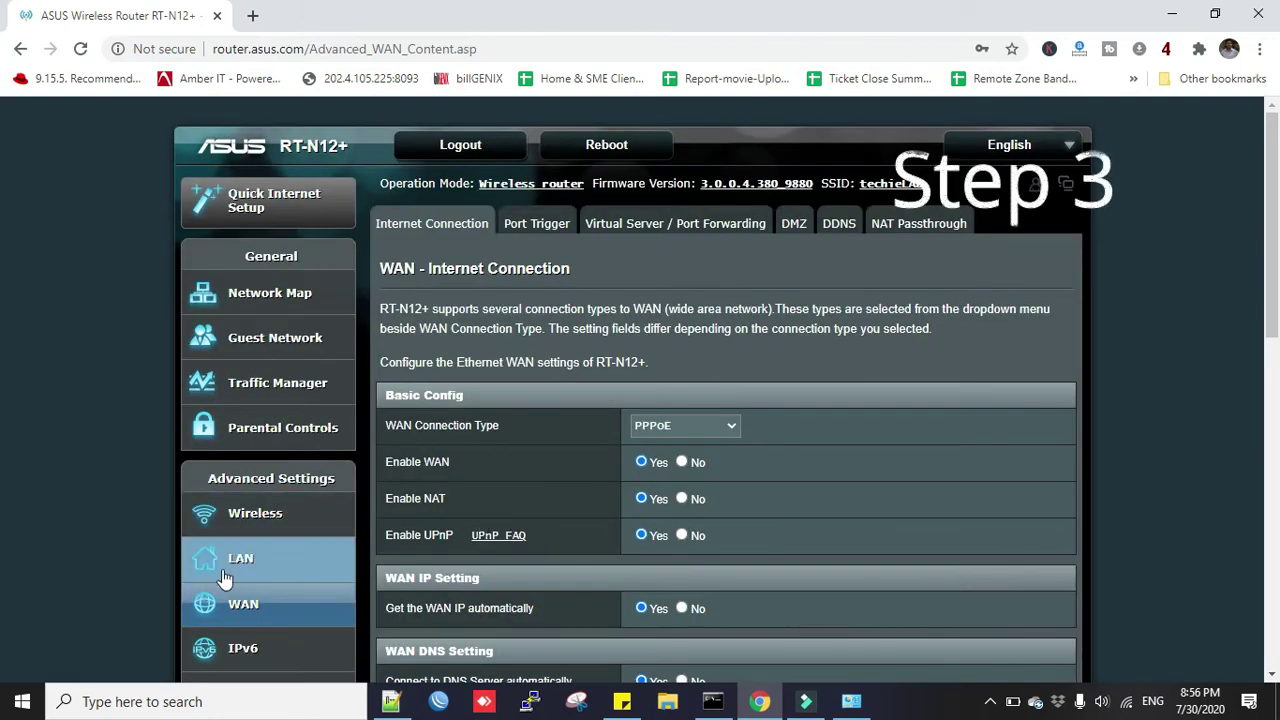
# Open LAN IP settings and inspect router address 192.168.1.1 with mask 255.255.255.0, leaving it unchanged.
pyautogui.click(238, 567)
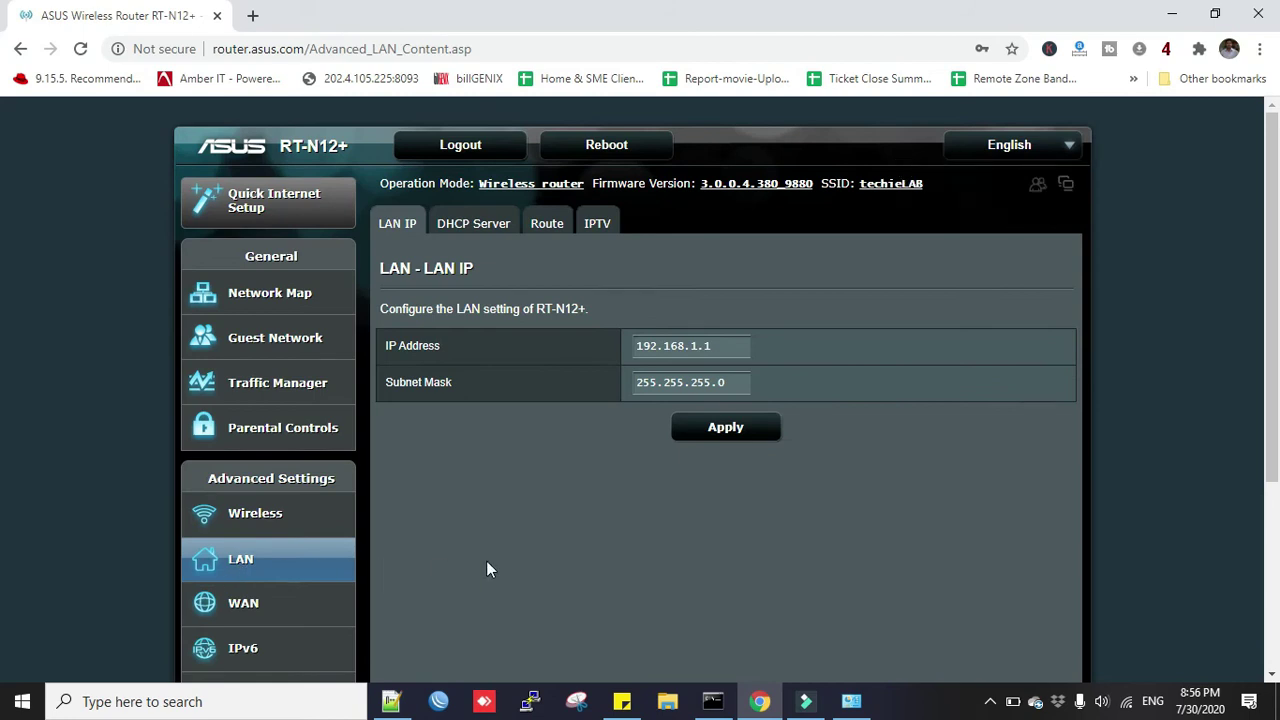
pyautogui.moveTo(718, 346); pyautogui.dragTo(632, 347)
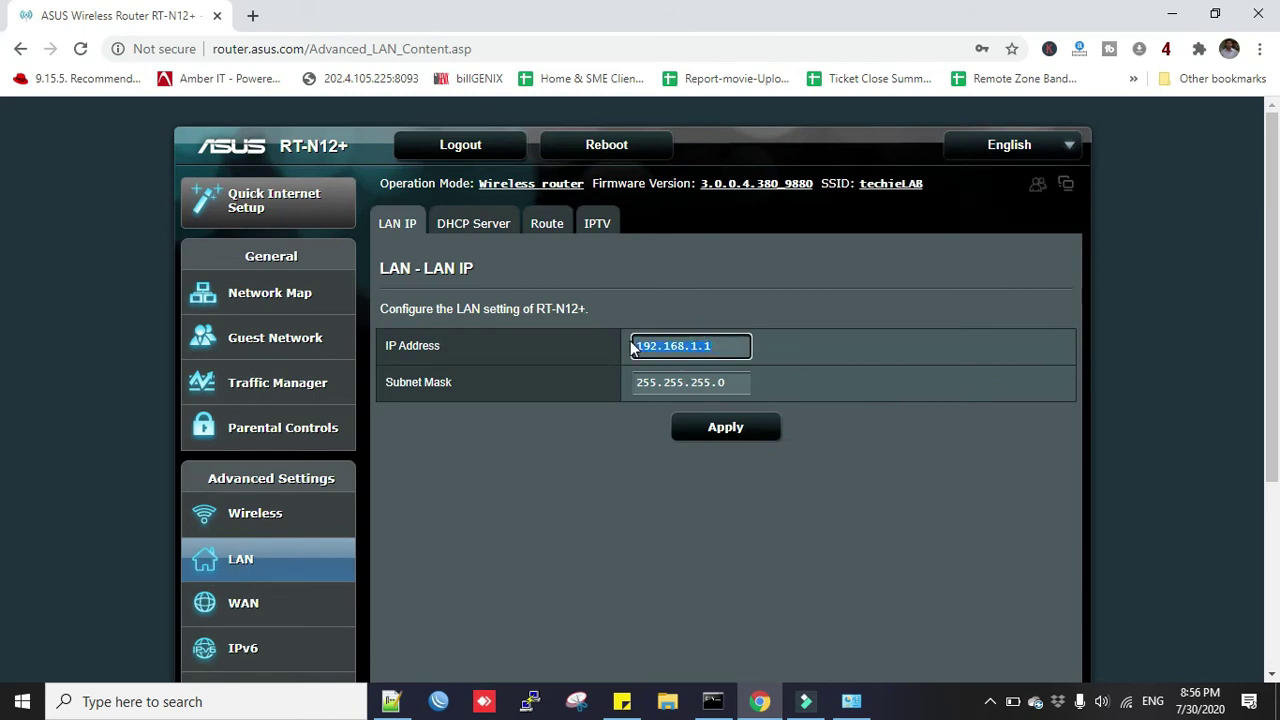
pyautogui.click(720, 346)
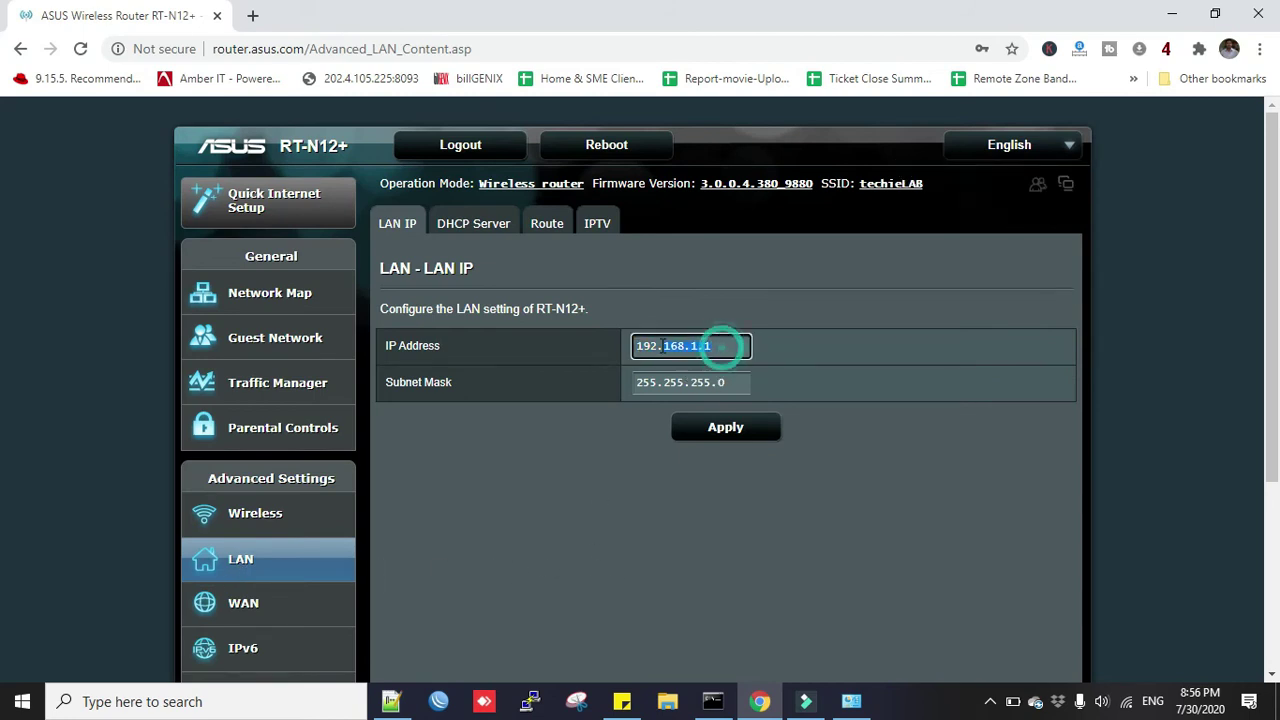
pyautogui.moveTo(718, 346); pyautogui.dragTo(634, 346)
pyautogui.click(718, 346)
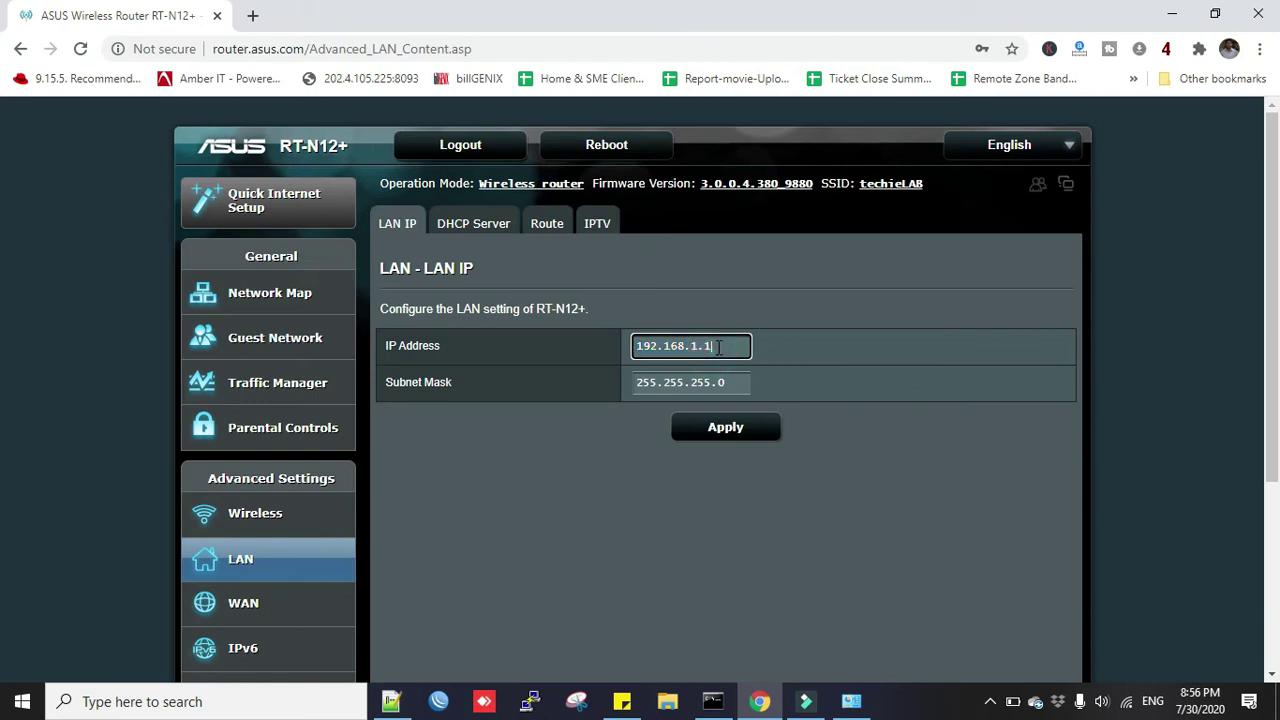
pyautogui.moveTo(718, 346); pyautogui.dragTo(636, 346)
pyautogui.click(719, 347)
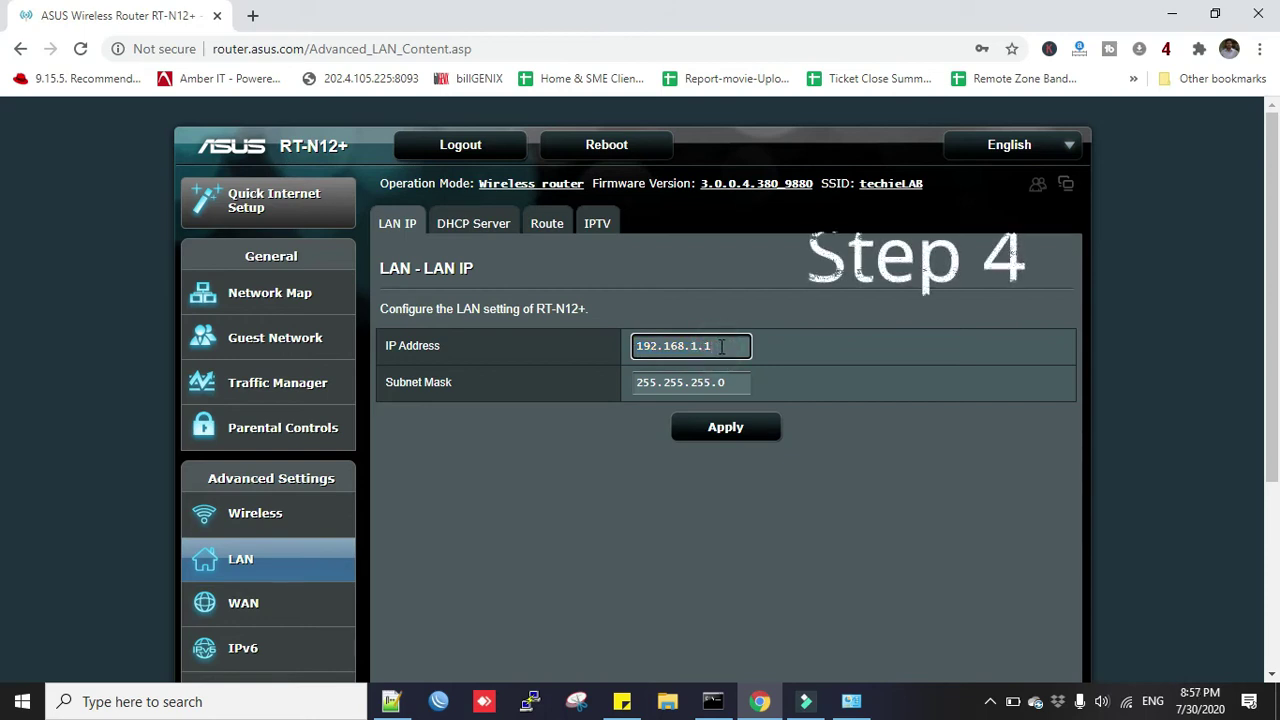
# On the DHCP Server tab, change the IP pool starting address to 192.168.1.11.
pyautogui.click(473, 226)
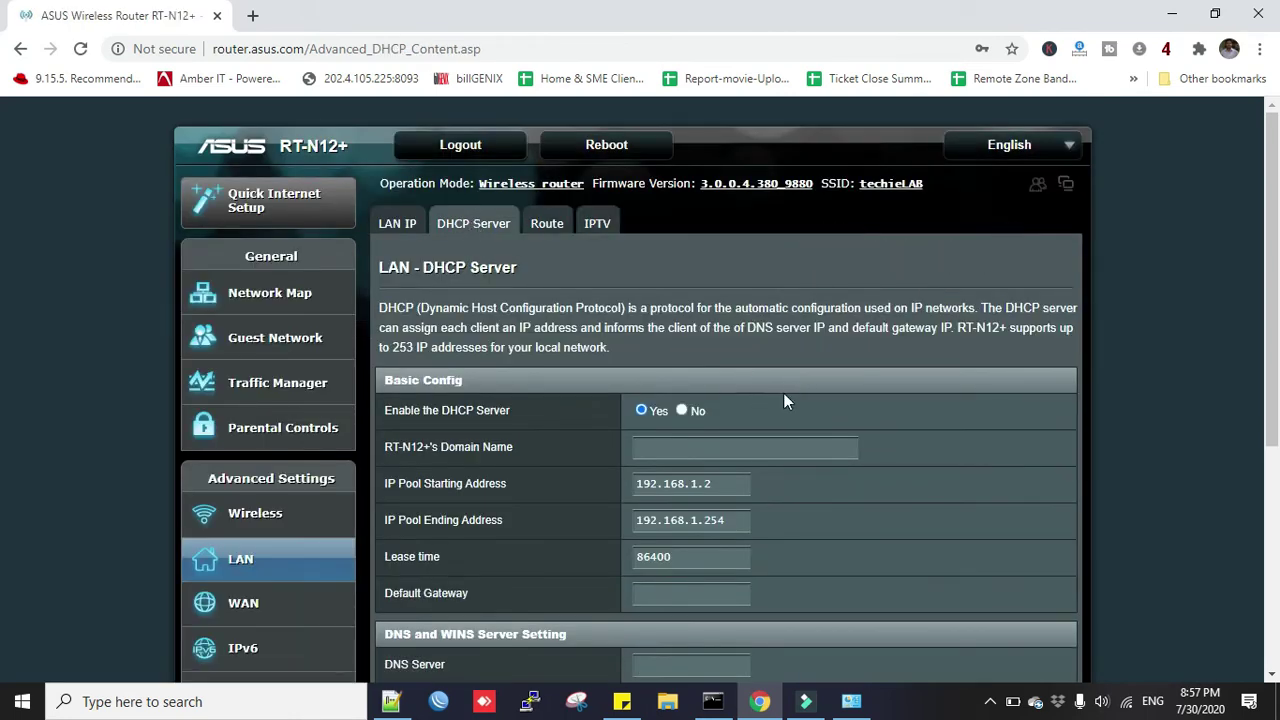
pyautogui.scroll(-2, 783, 401)
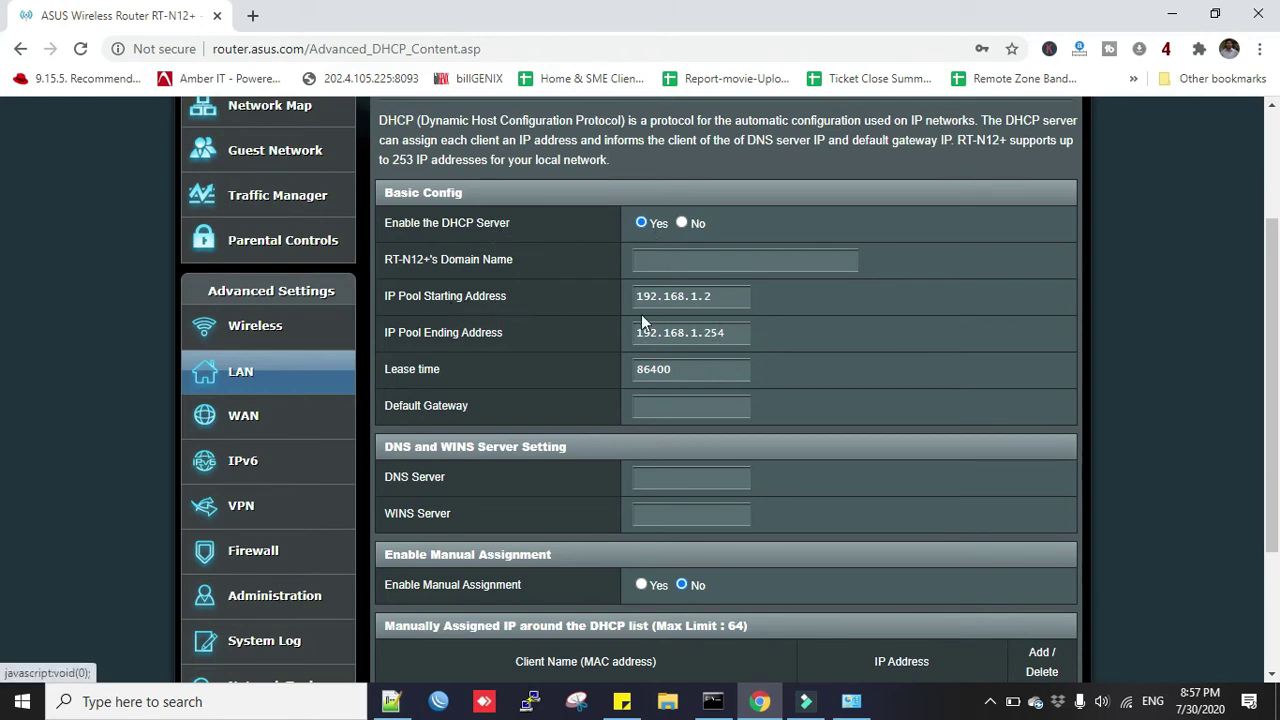
pyautogui.click(720, 296)
pyautogui.click(731, 332)
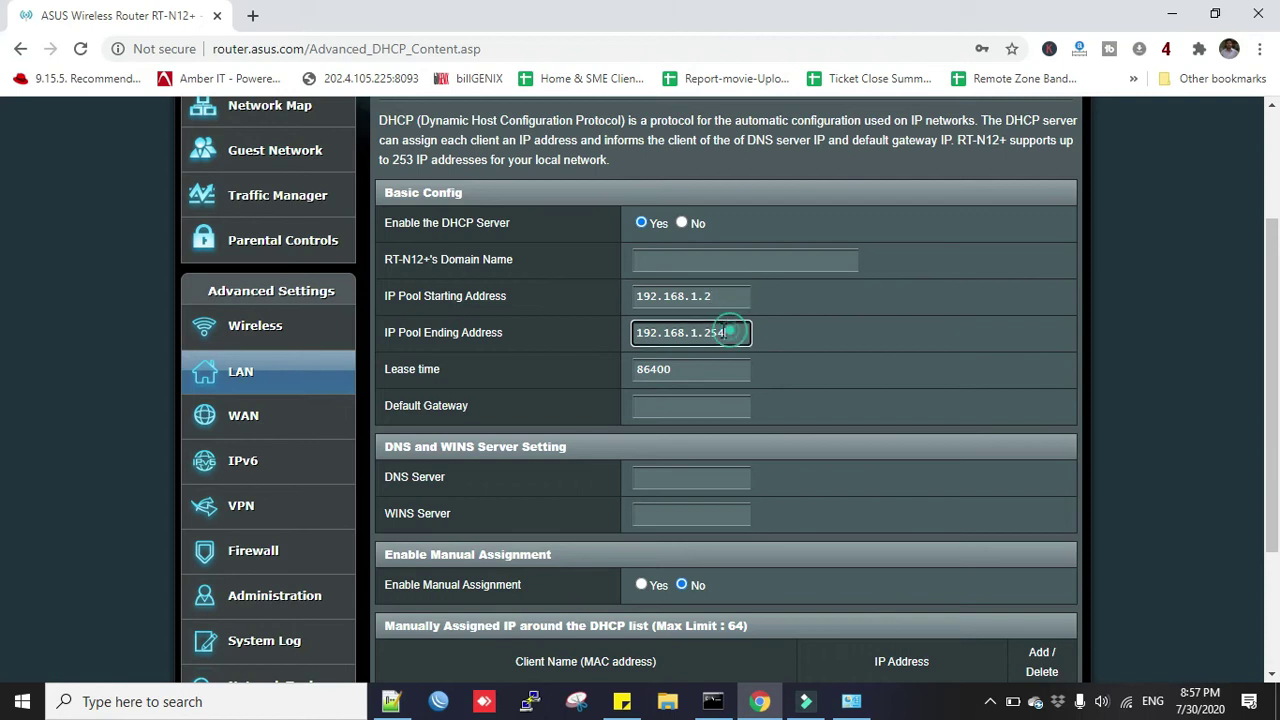
pyautogui.click(718, 297)
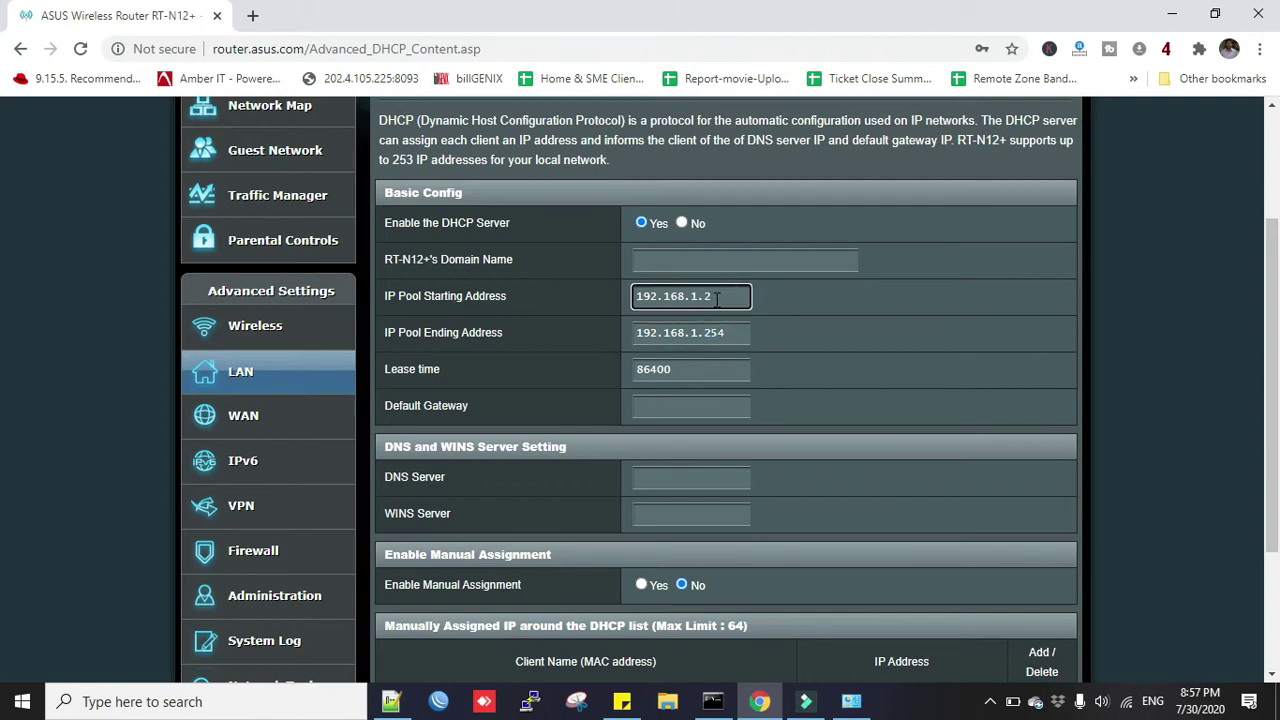
pyautogui.press('BackSpace')
pyautogui.write('11')
# Enter default gateway 192.168.1.1 and DNS server 8.8.8.8, then apply the DHCP settings.
pyautogui.click(680, 410)
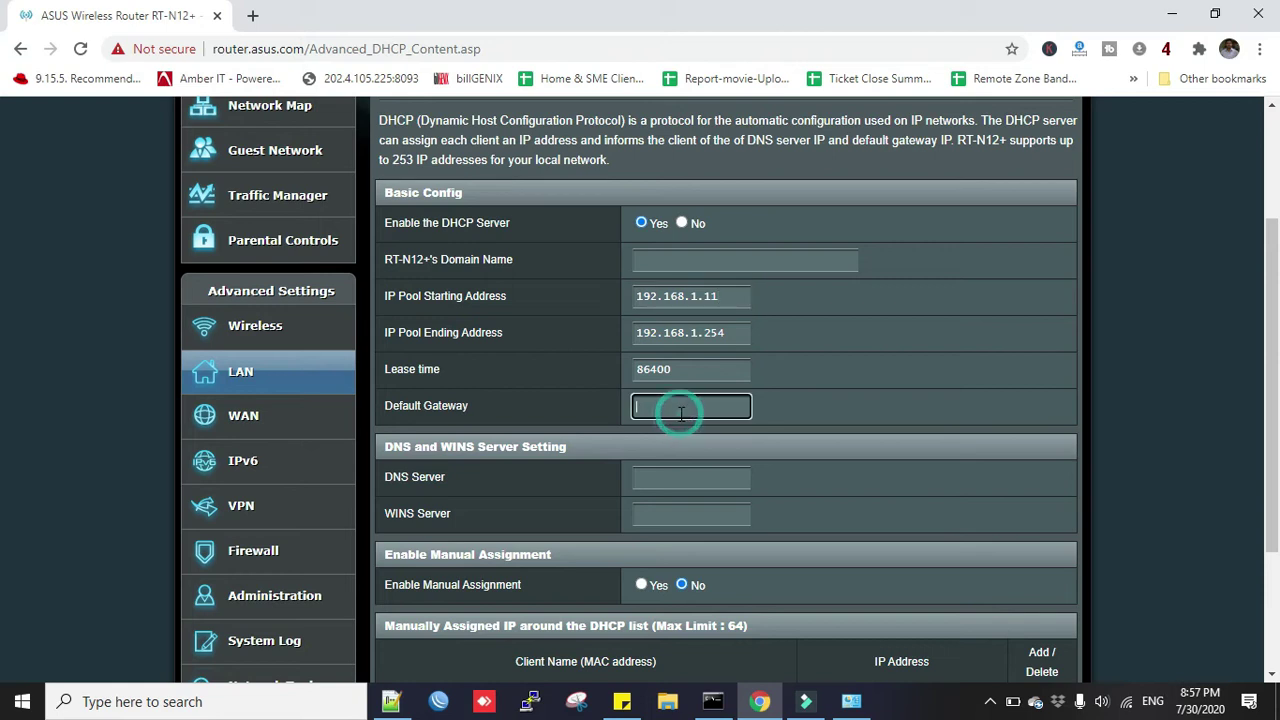
pyautogui.write('1')
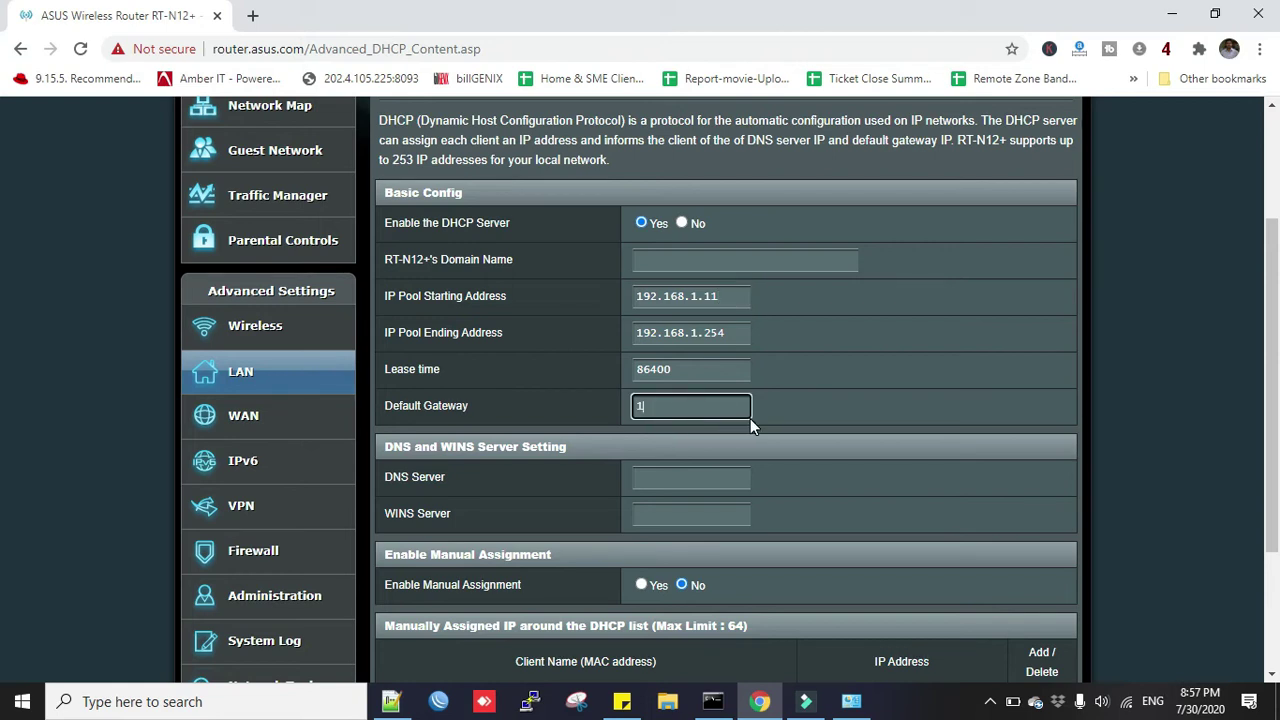
pyautogui.write('92.168.1.1')
pyautogui.click(663, 481)
pyautogui.write('8')
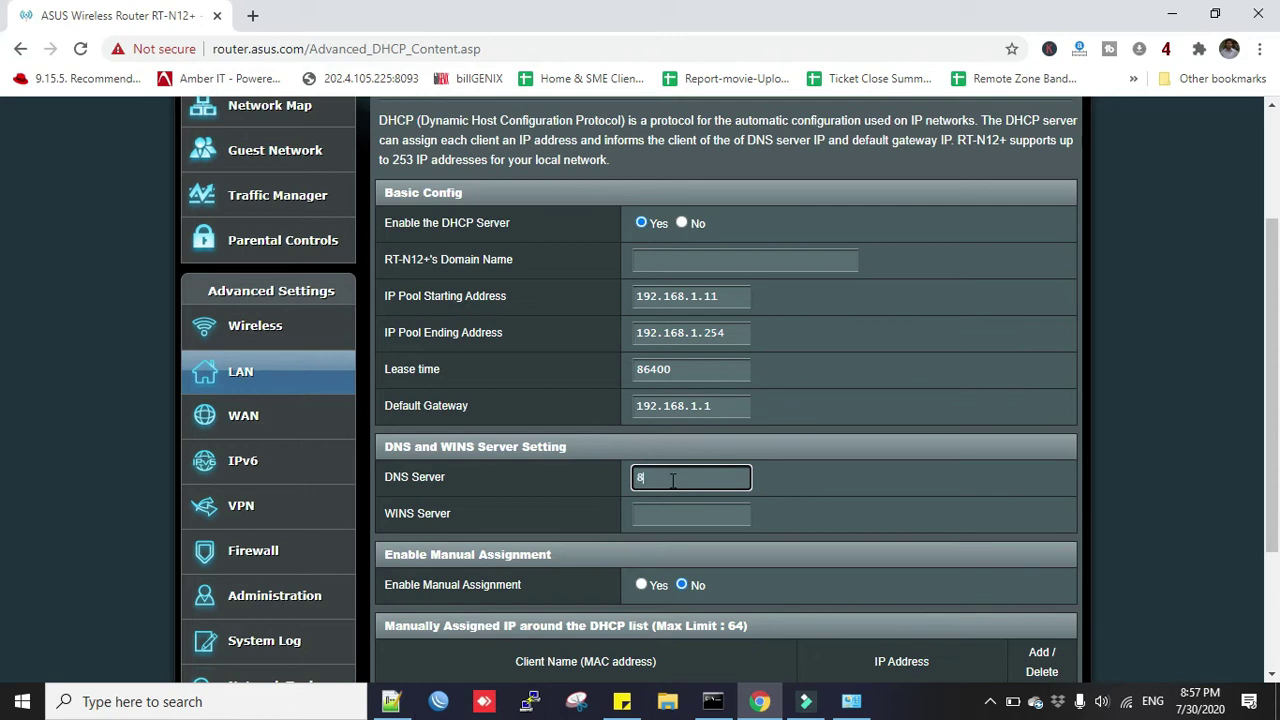
pyautogui.write('.8.8.8')
pyautogui.scroll(-2, 798, 502)
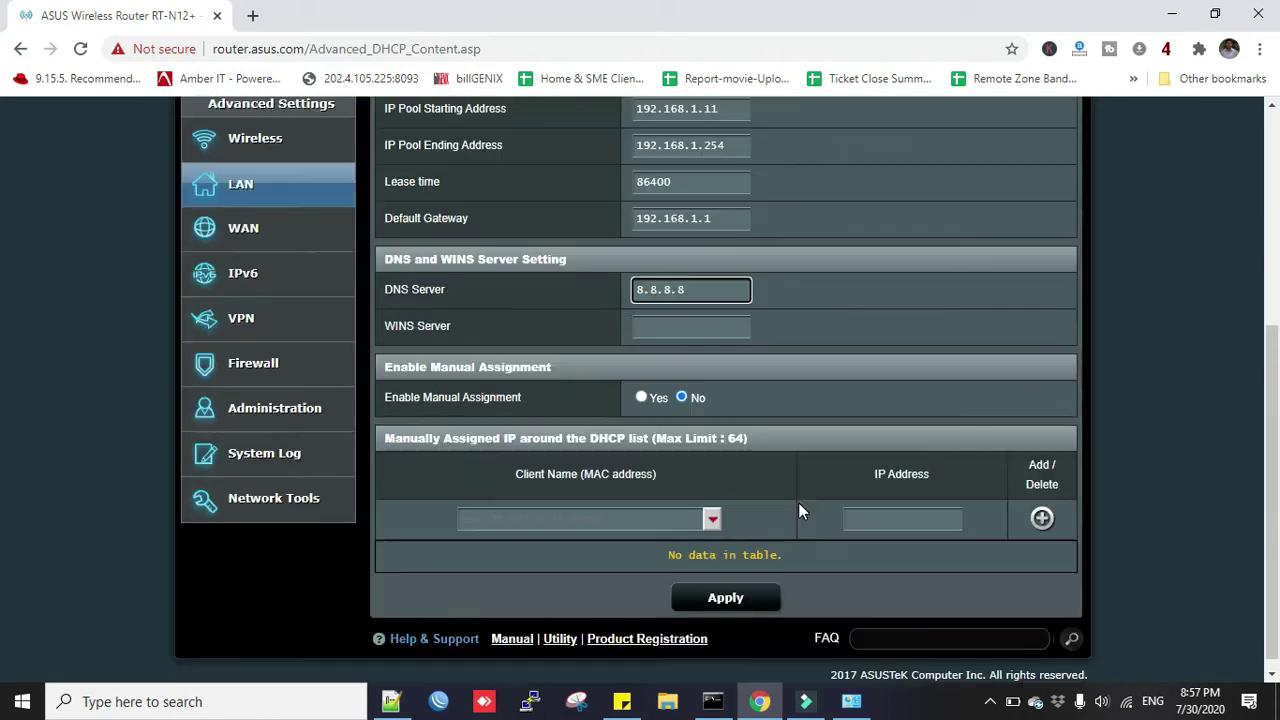
pyautogui.click(733, 598)
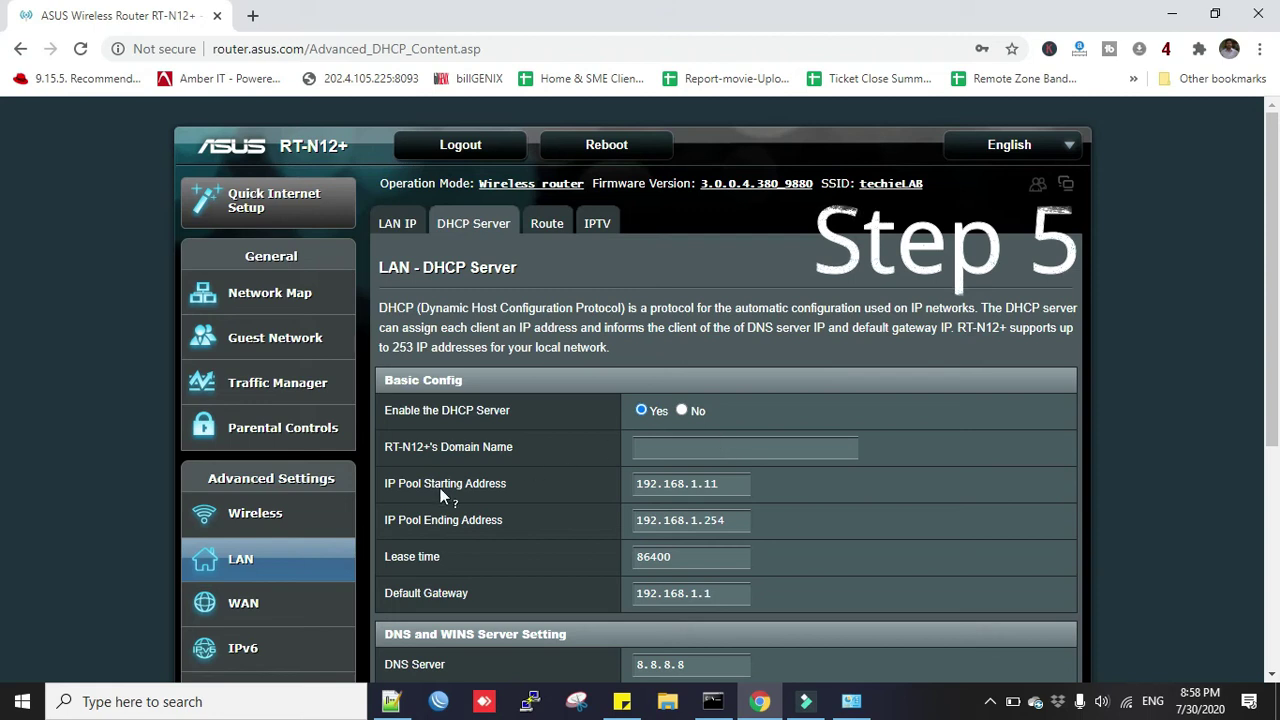
pyautogui.click(247, 520)
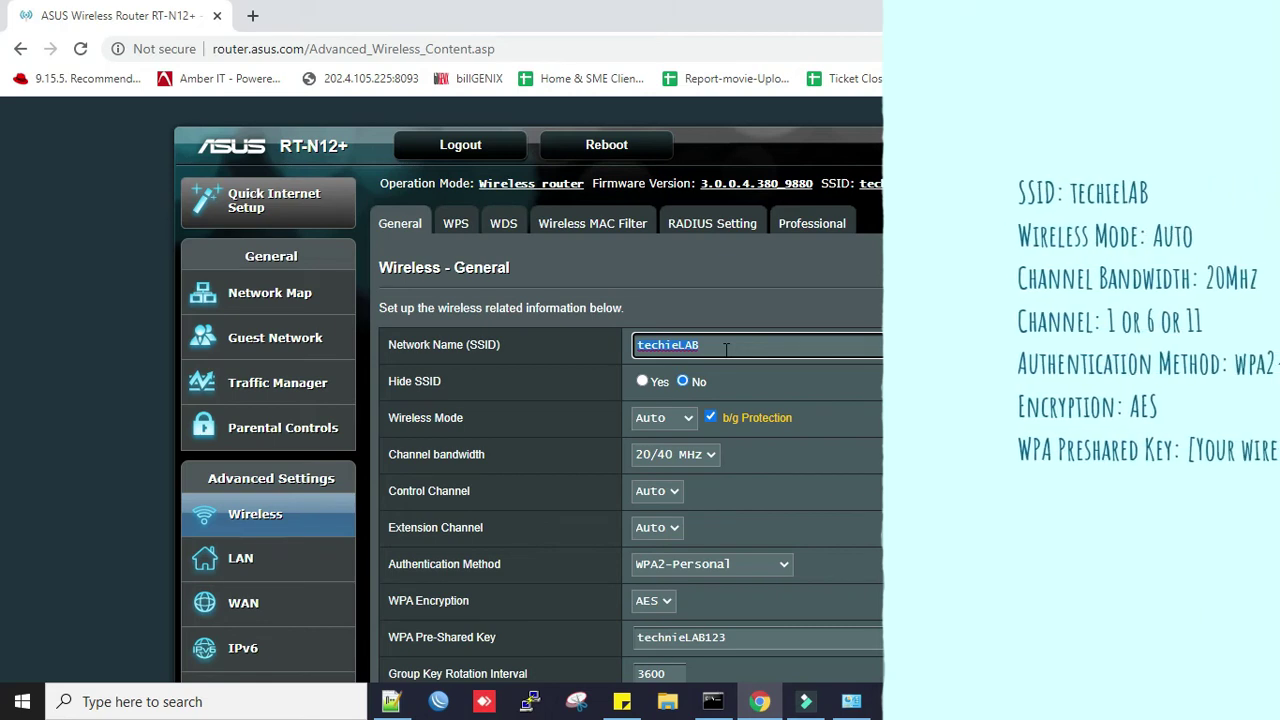
pyautogui.doubleClick(686, 344)
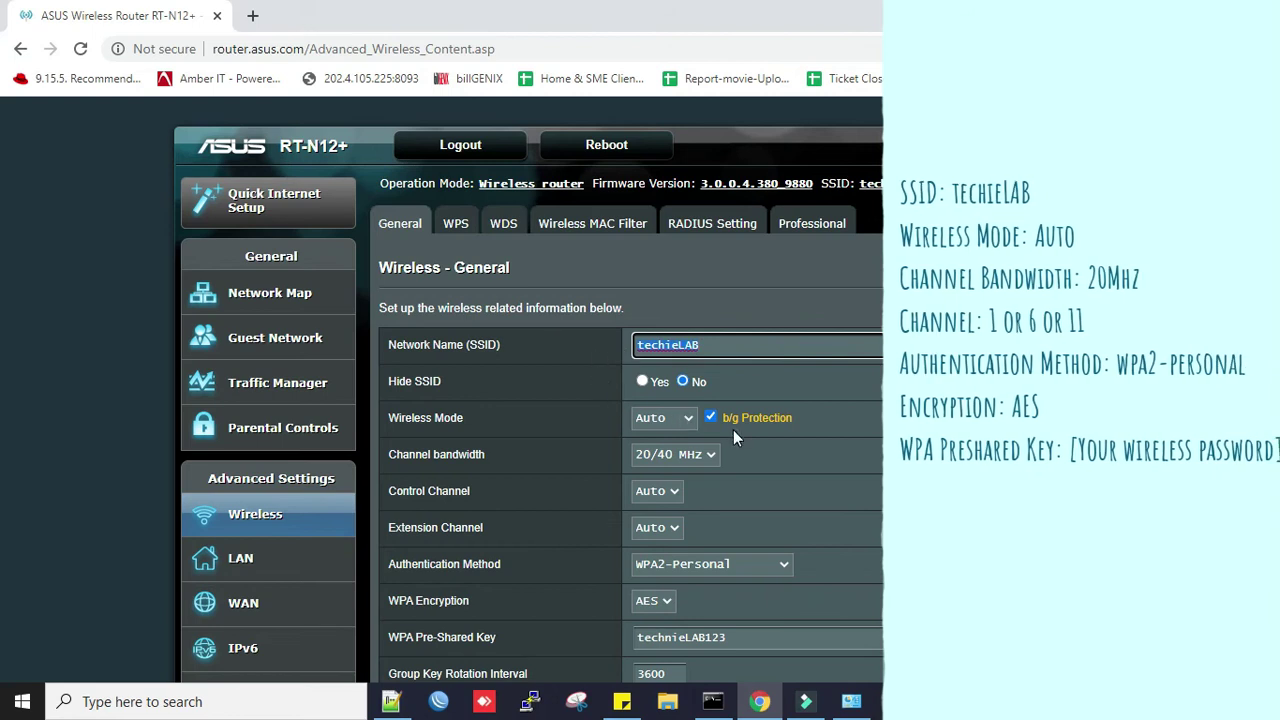
pyautogui.scroll(-2, 700, 424)
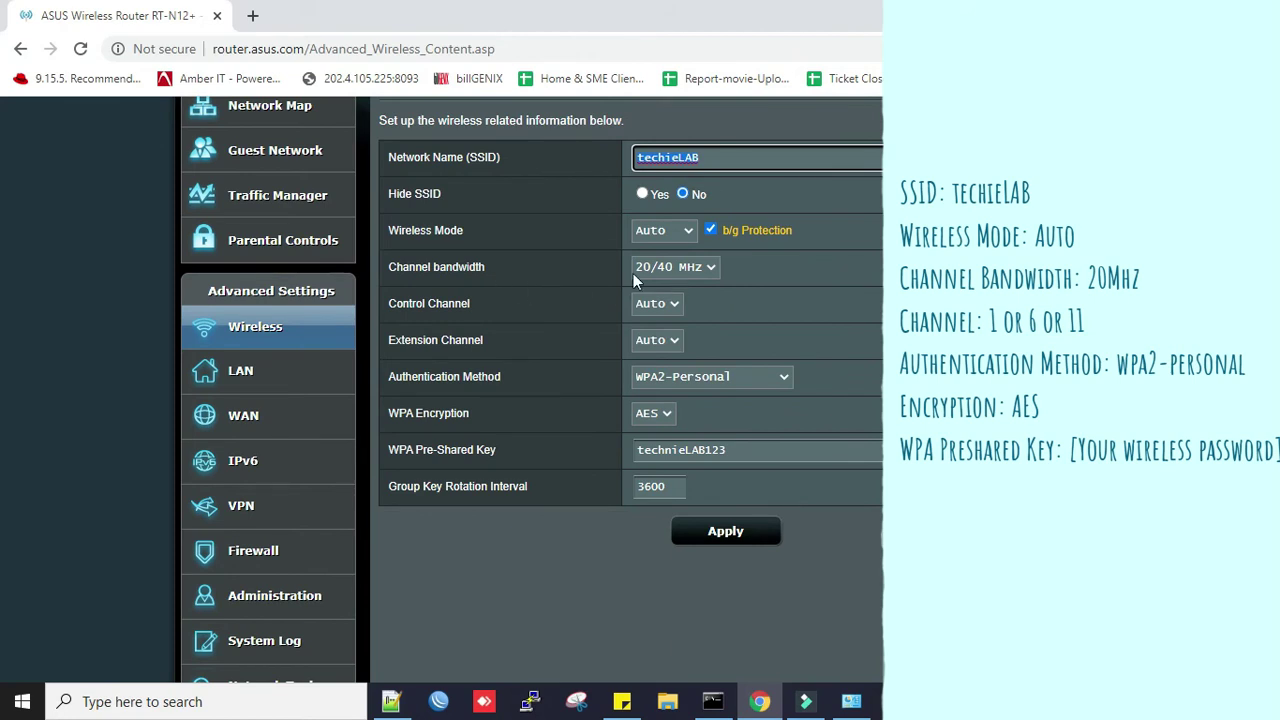
pyautogui.click(700, 270)
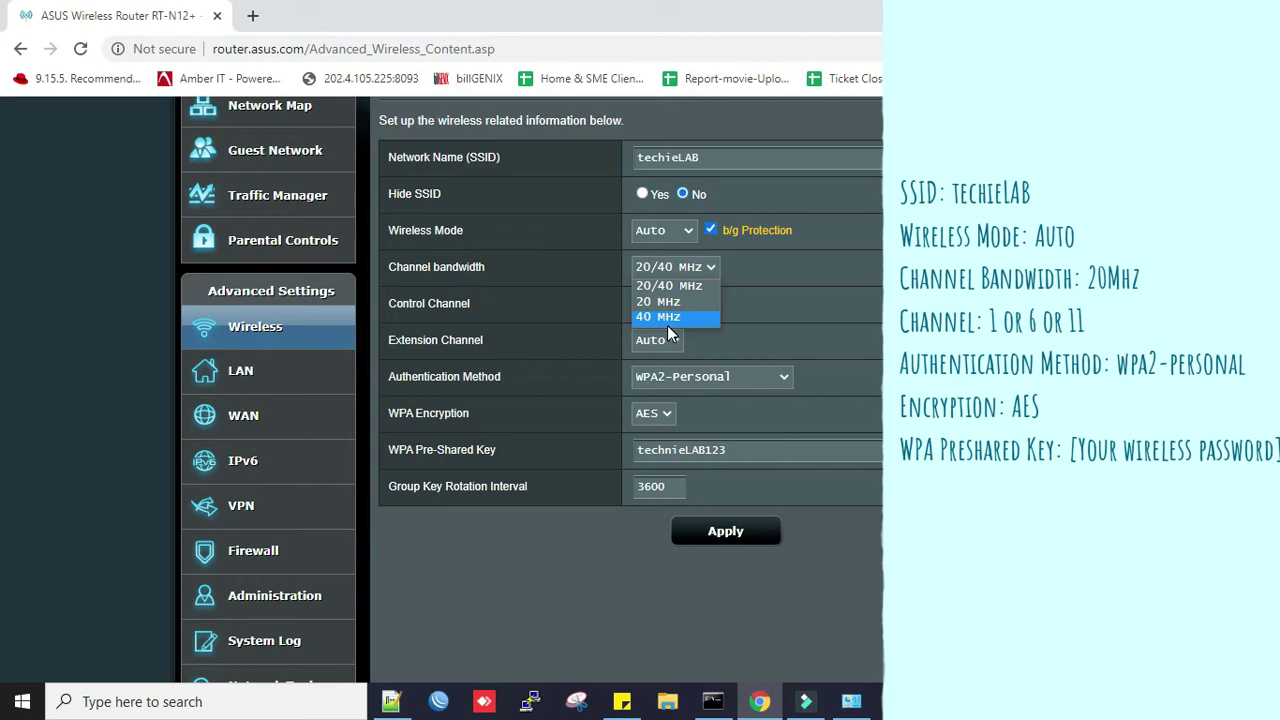
pyautogui.click(766, 323)
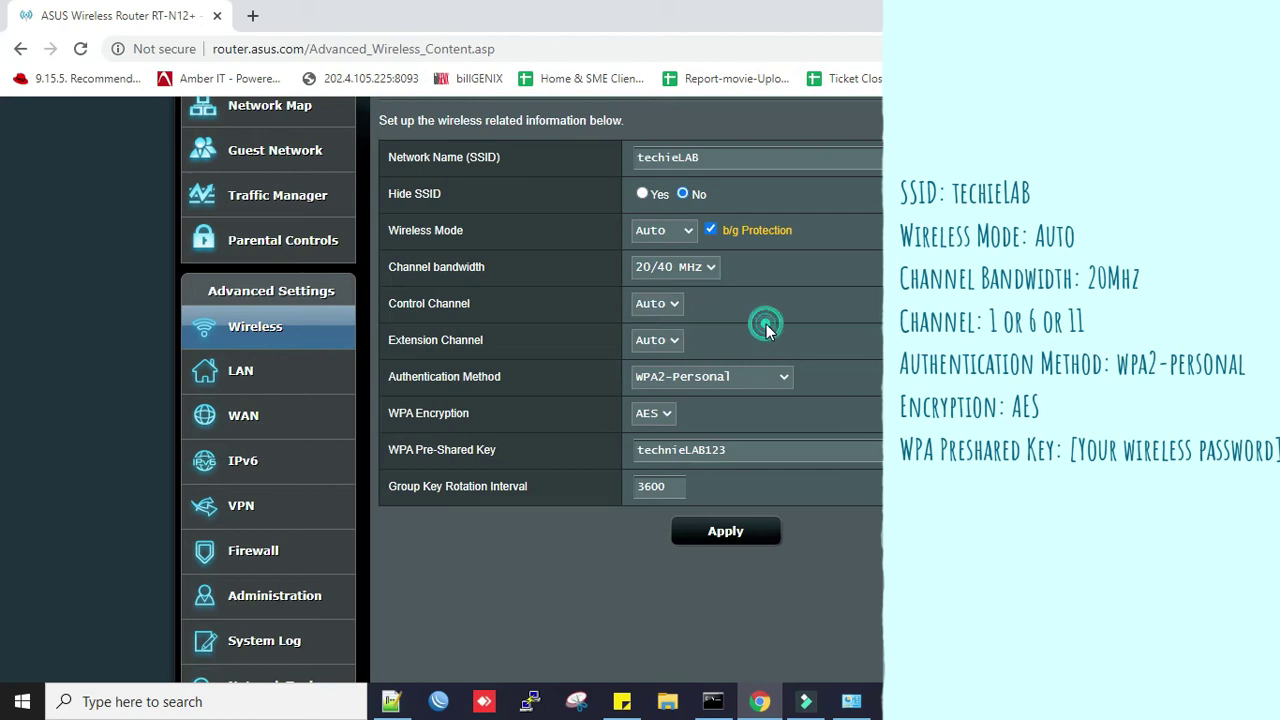
pyautogui.press('Tab')
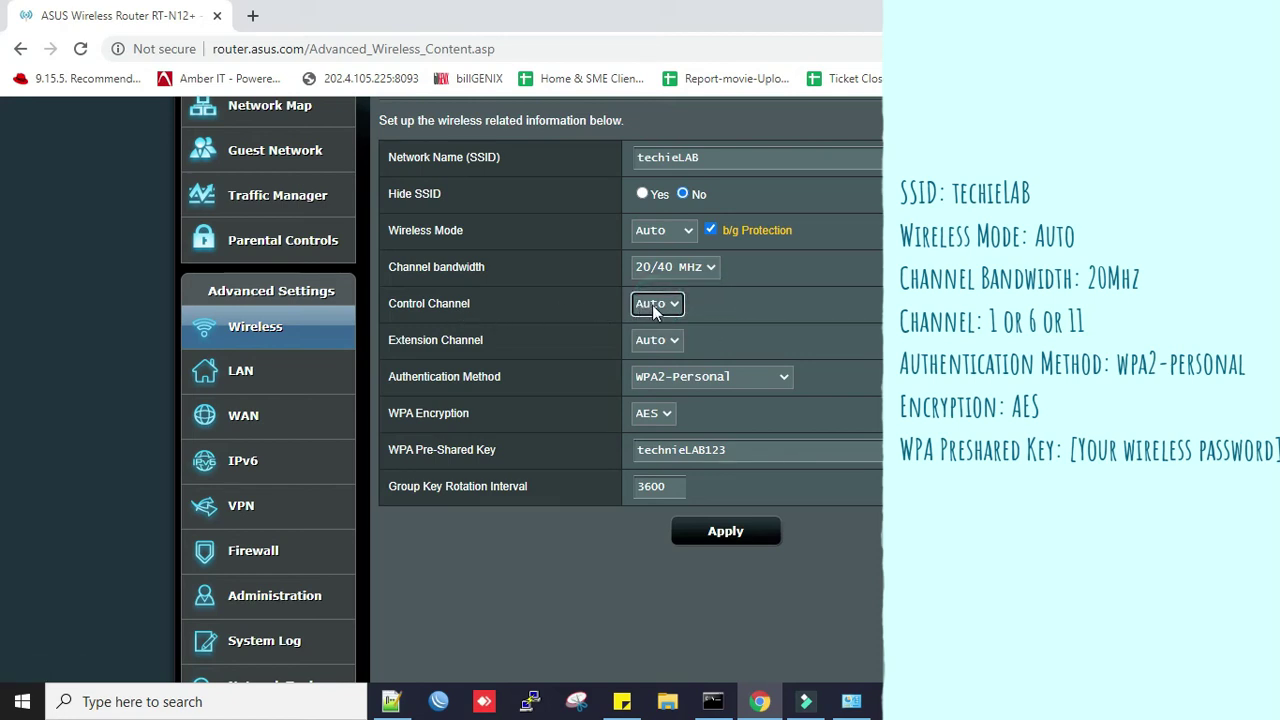
pyautogui.click(667, 306)
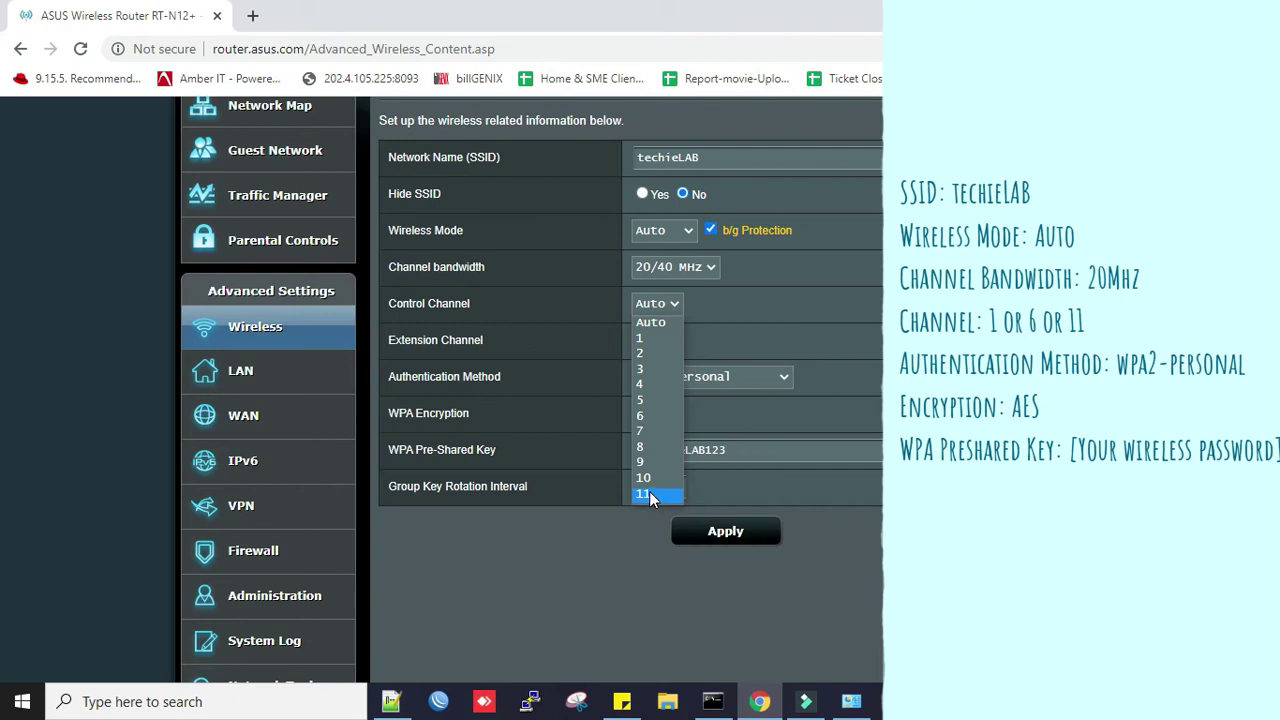
pyautogui.click(611, 560)
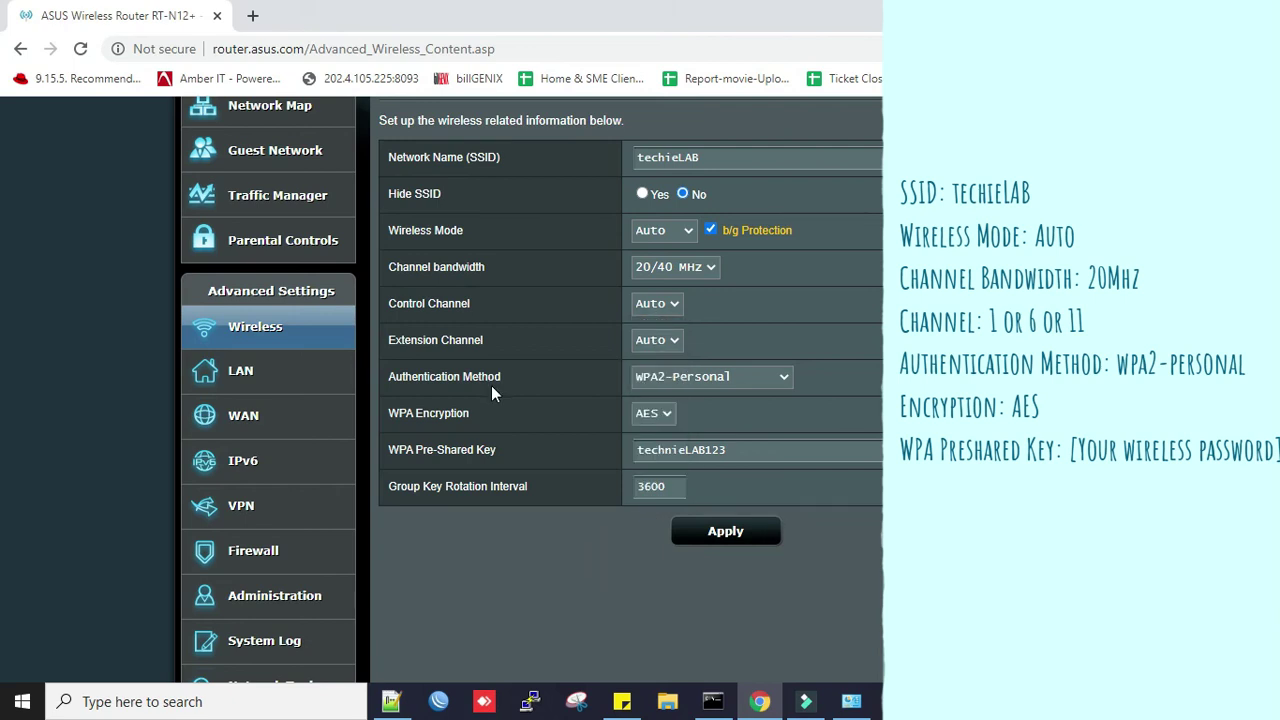
pyautogui.click(709, 379)
pyautogui.click(690, 411)
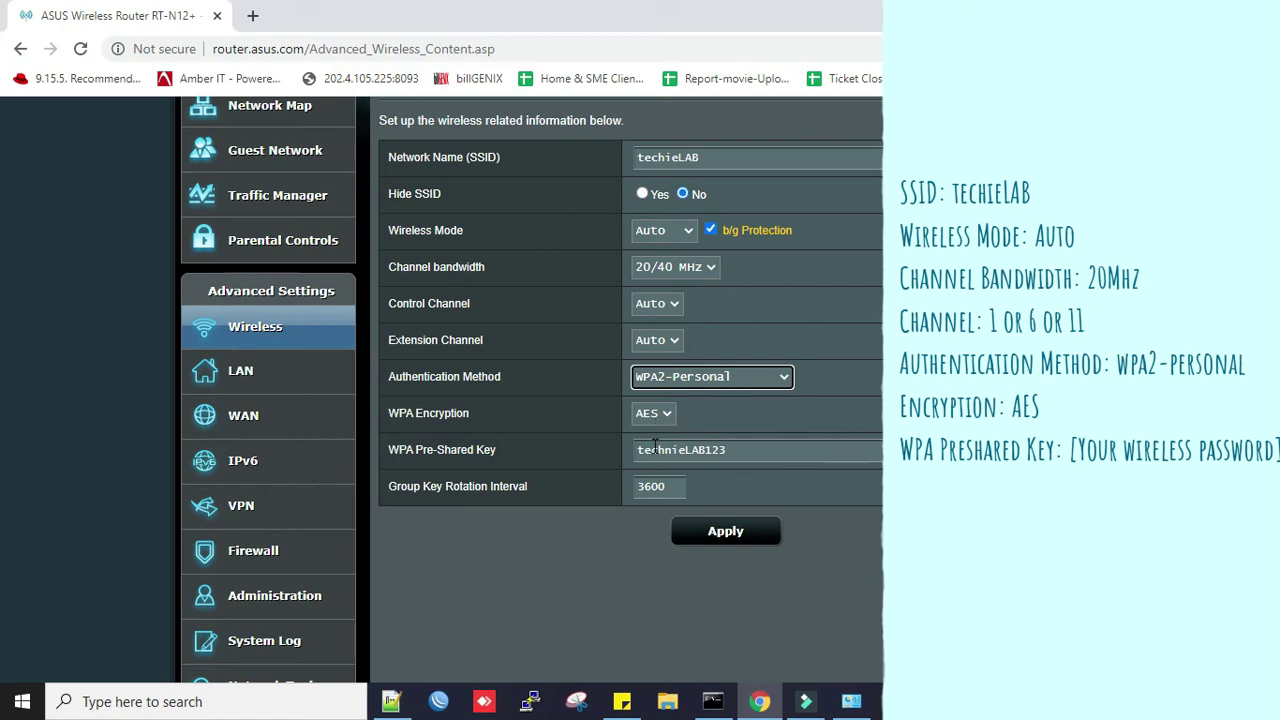
pyautogui.click(760, 450)
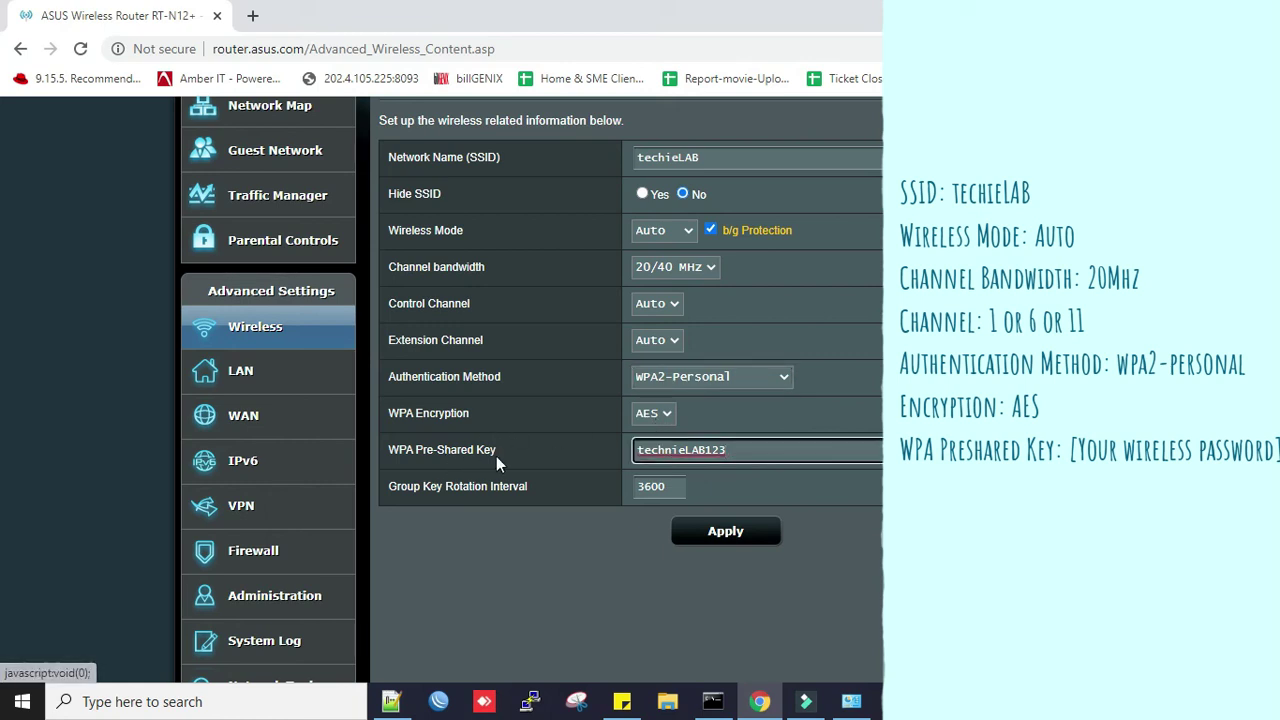
pyautogui.moveTo(737, 456); pyautogui.dragTo(632, 452)
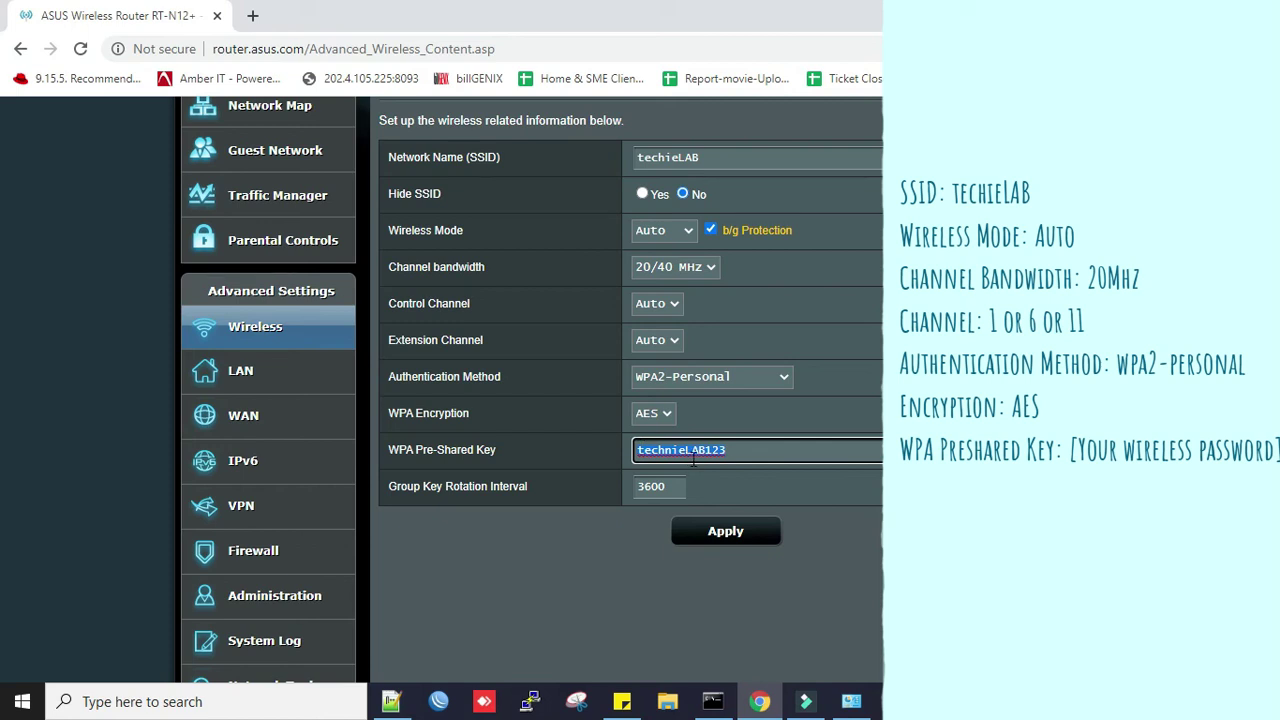
pyautogui.click(735, 450)
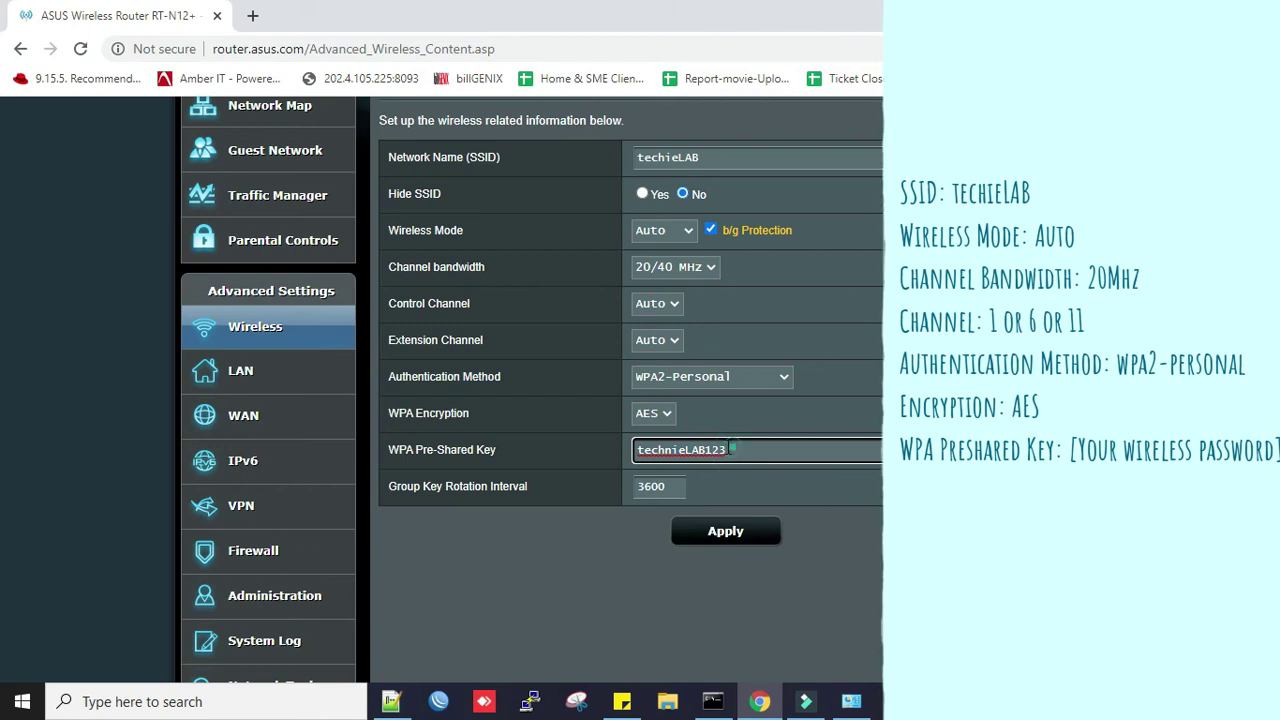
pyautogui.doubleClick(735, 450)
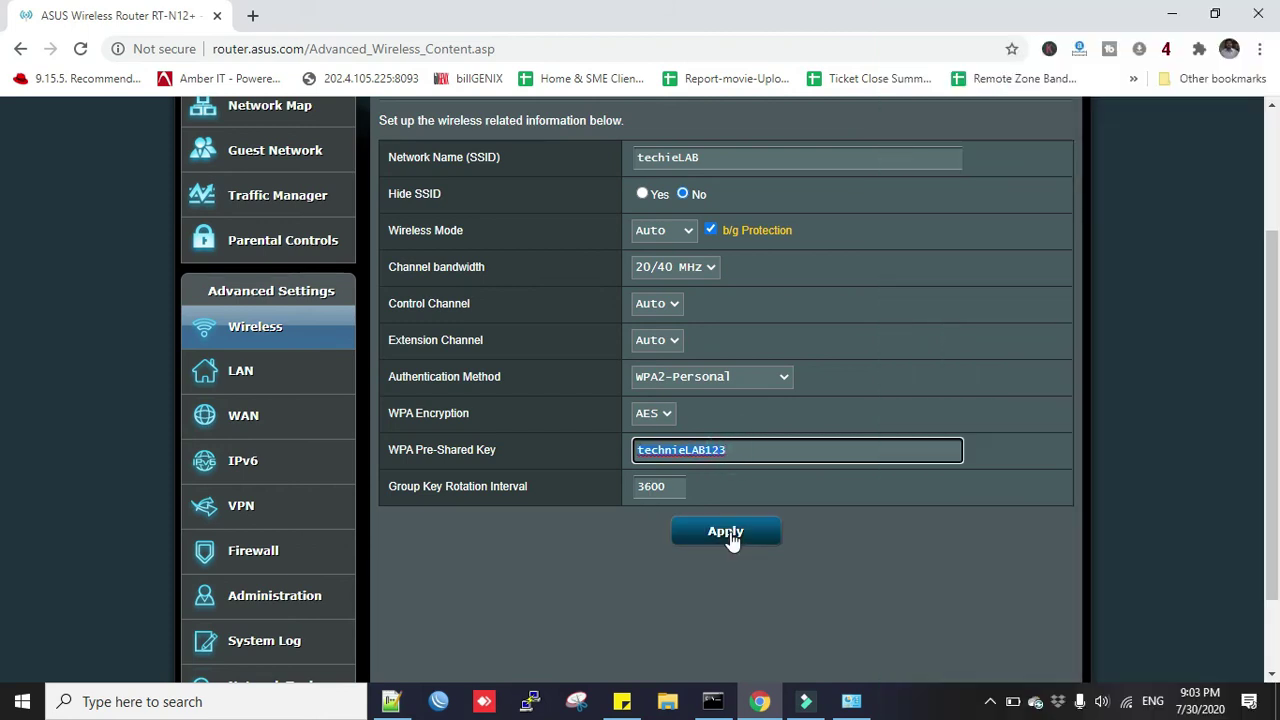
# Apply the Wireless General settings: techieLAB, WPA2-Personal, AES encryption.
pyautogui.click(730, 533)
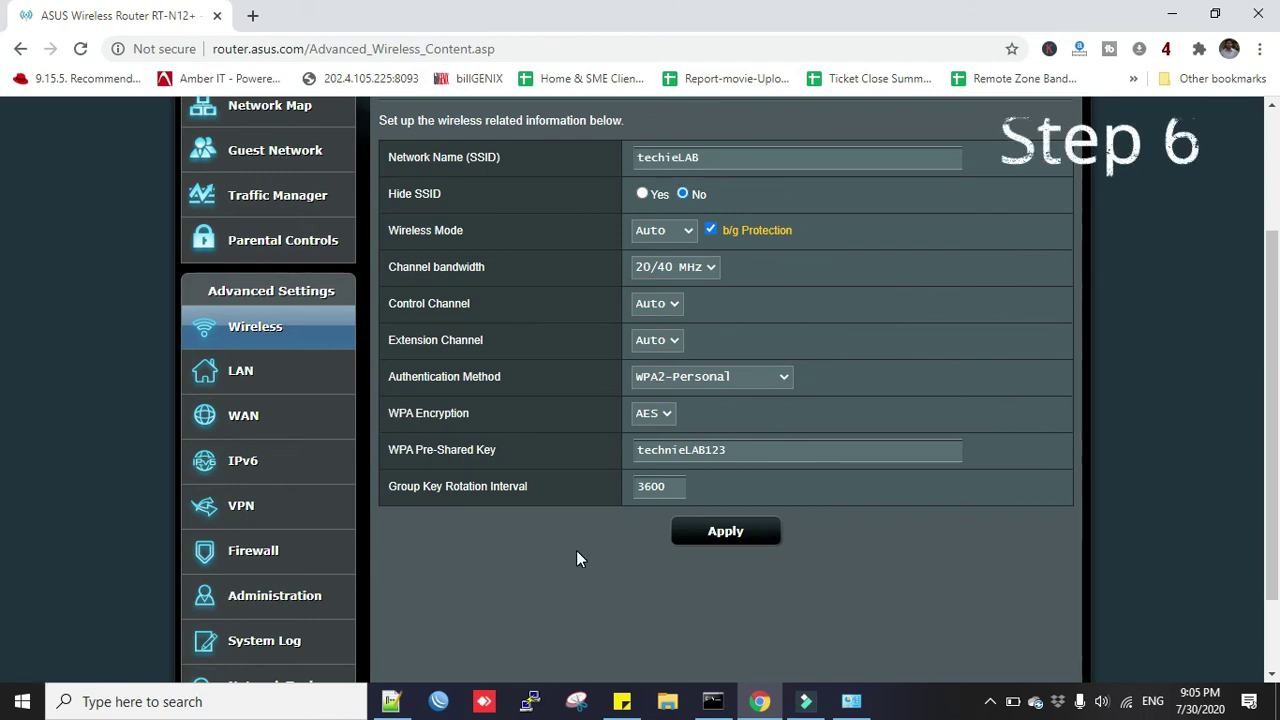
# Under Administration > System, enable web access from WAN, change HTTP port 8080 to 8124, and apply.
pyautogui.click(276, 595)
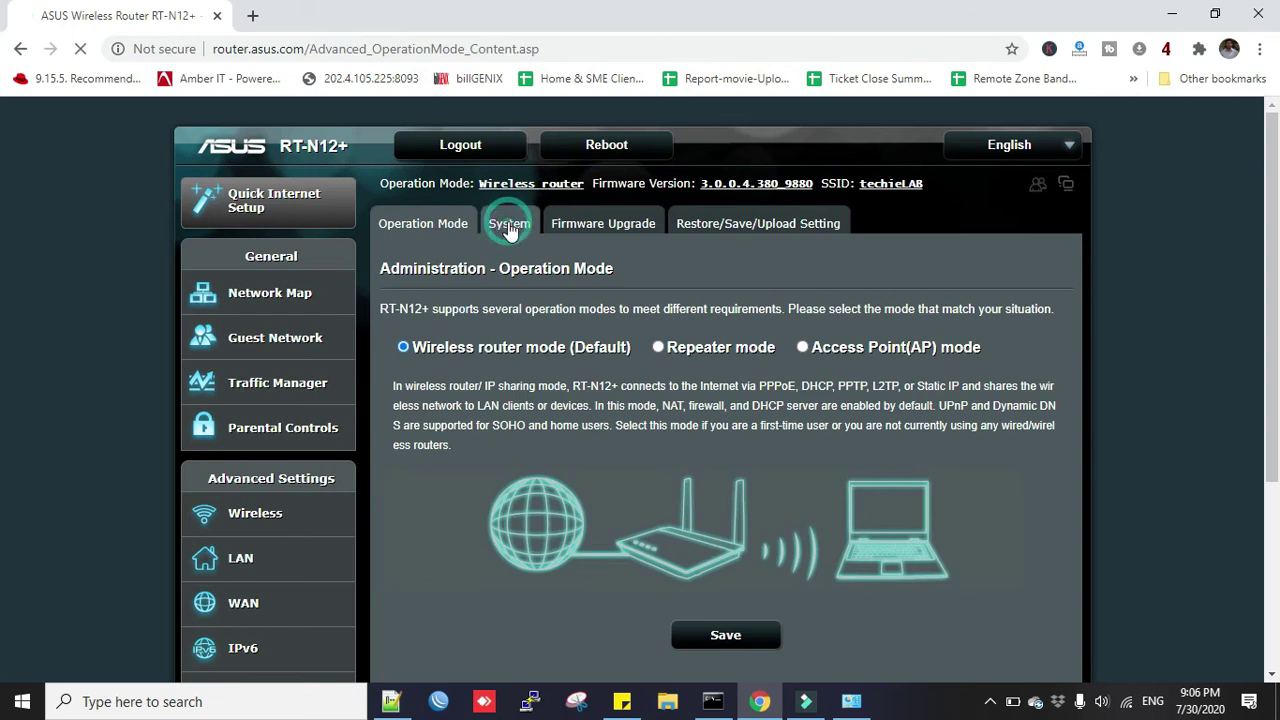
pyautogui.scroll(-4, 540, 482)
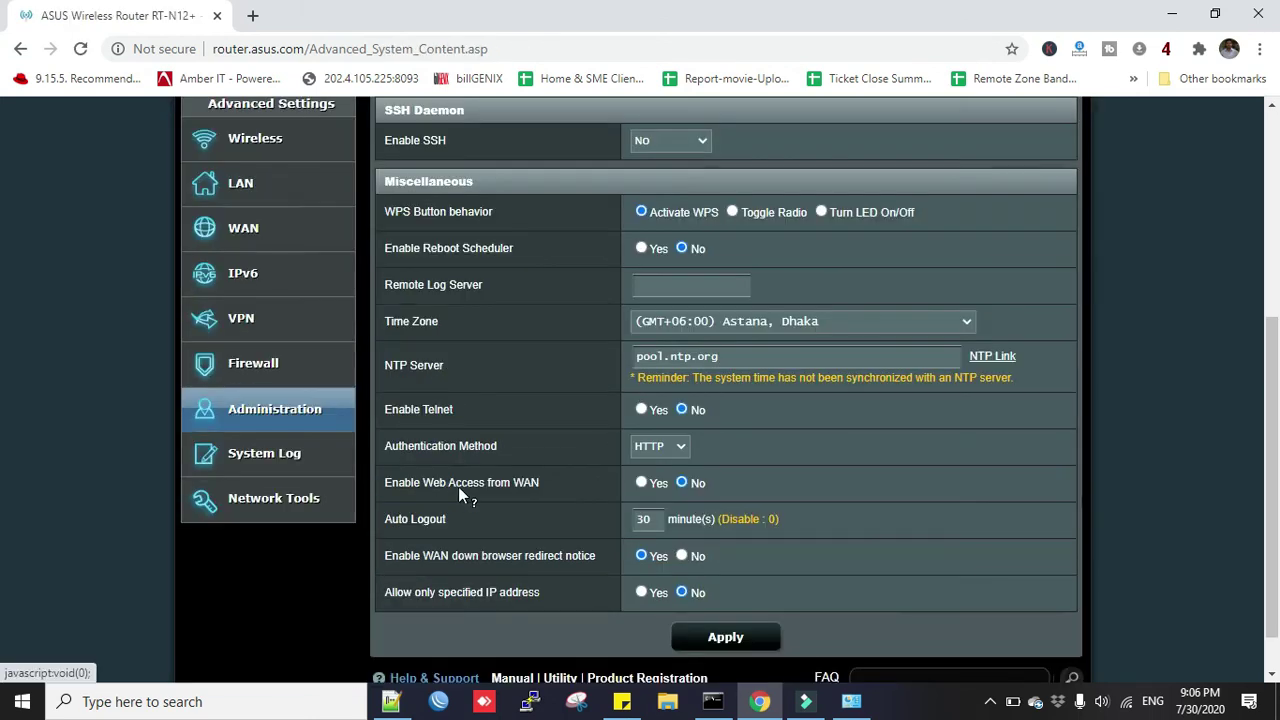
pyautogui.click(641, 483)
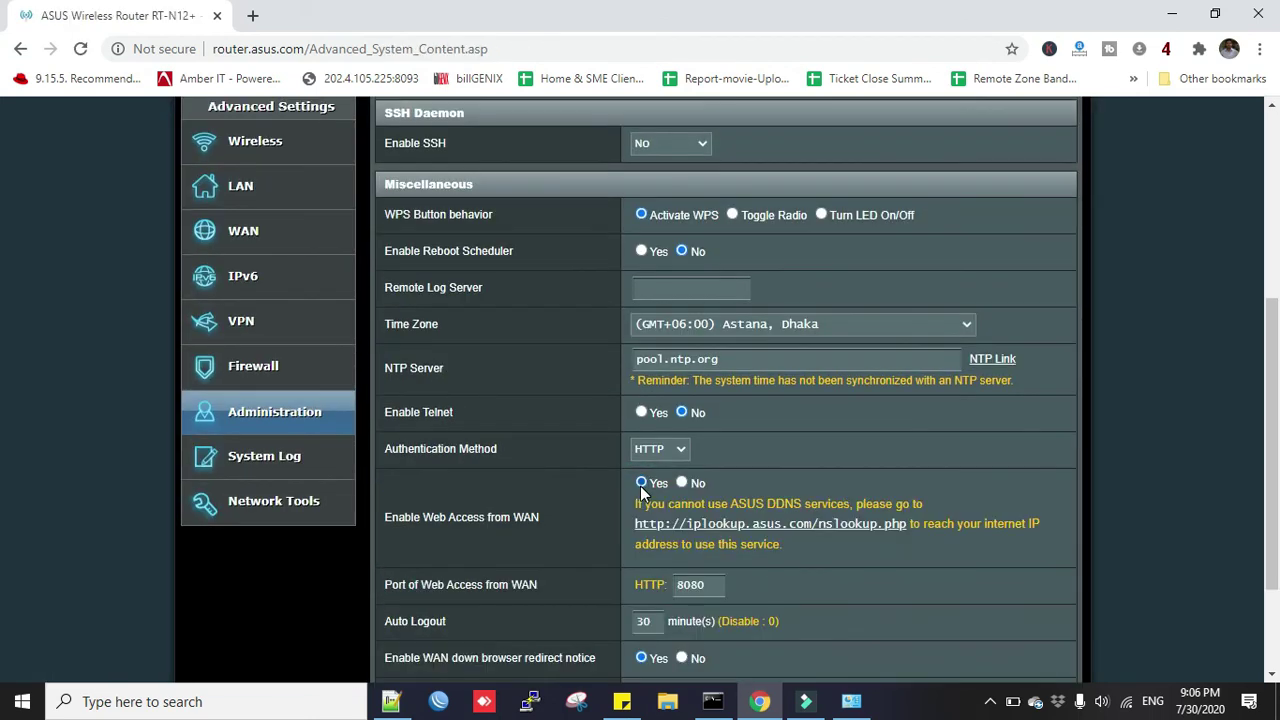
pyautogui.scroll(-2, 680, 460)
pyautogui.doubleClick(710, 431)
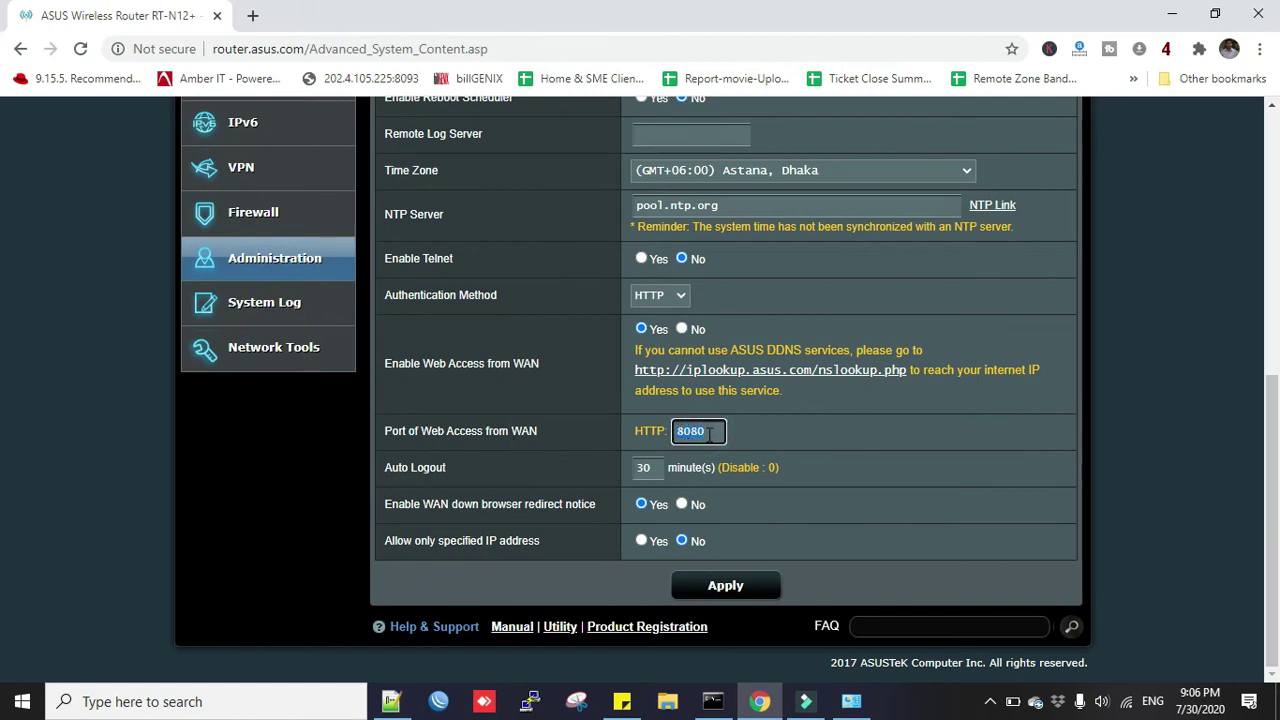
pyautogui.write('8124')
pyautogui.click(724, 587)
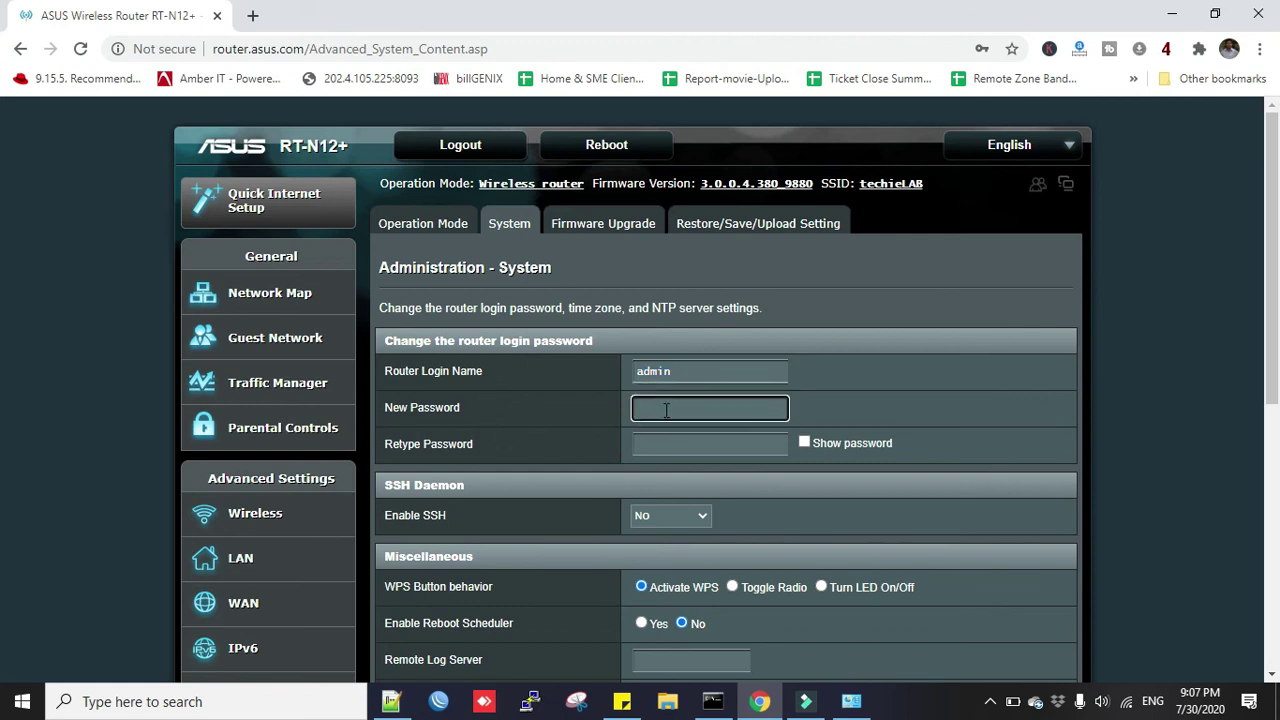
# Confirm the time zone as (GMT+06:00) Astana, Dhaka and apply the System page settings.
pyautogui.scroll(-1, 438, 460)
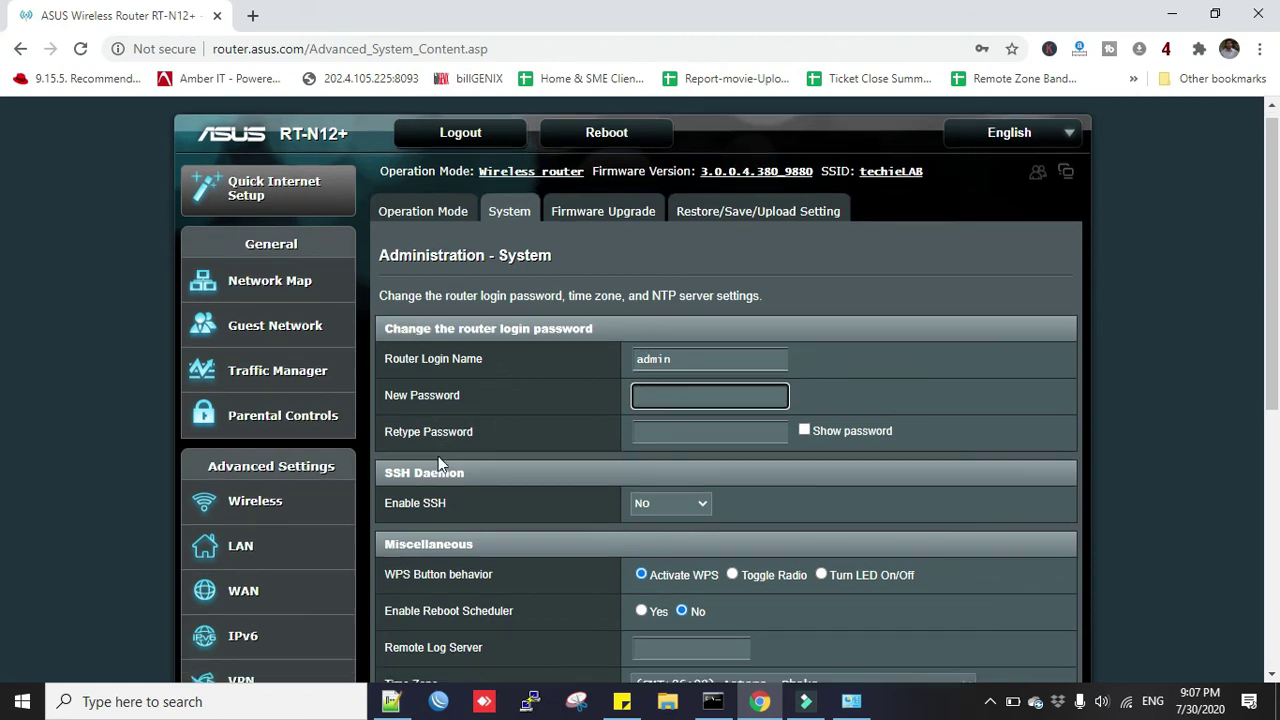
pyautogui.scroll(-1, 438, 456)
pyautogui.scroll(2, 468, 435)
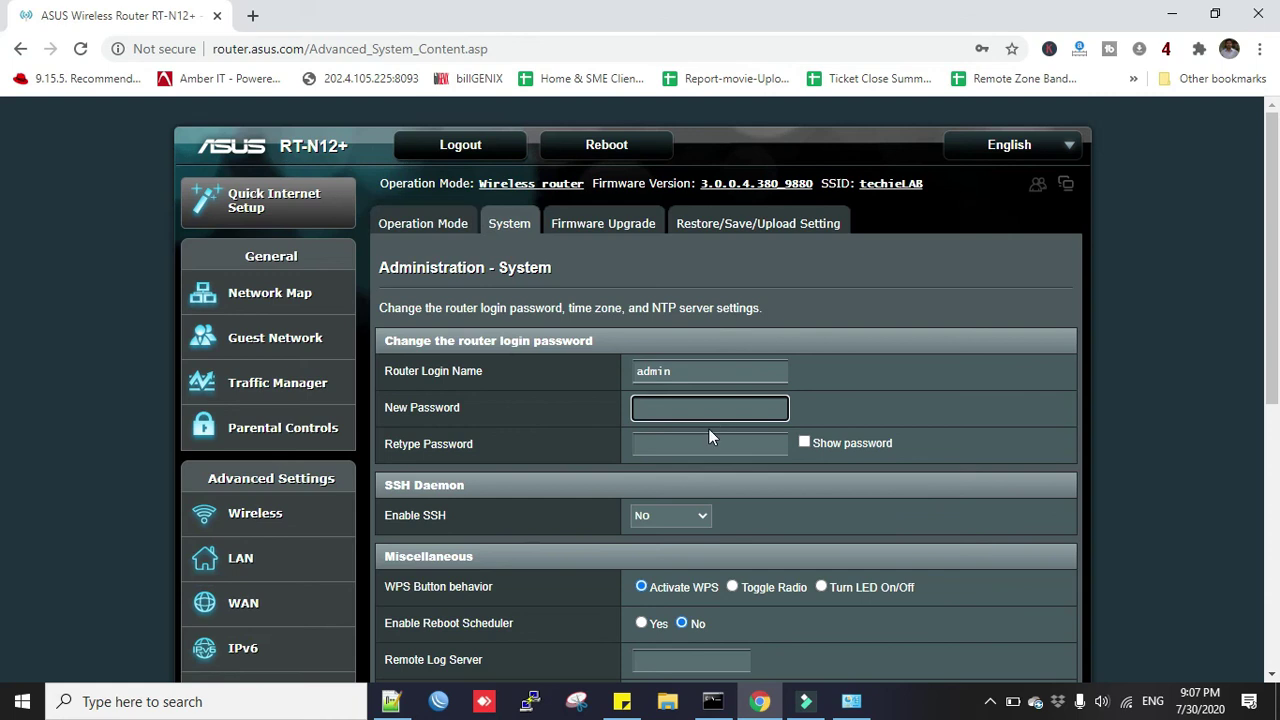
pyautogui.scroll(-2, 708, 428)
pyautogui.click(658, 258)
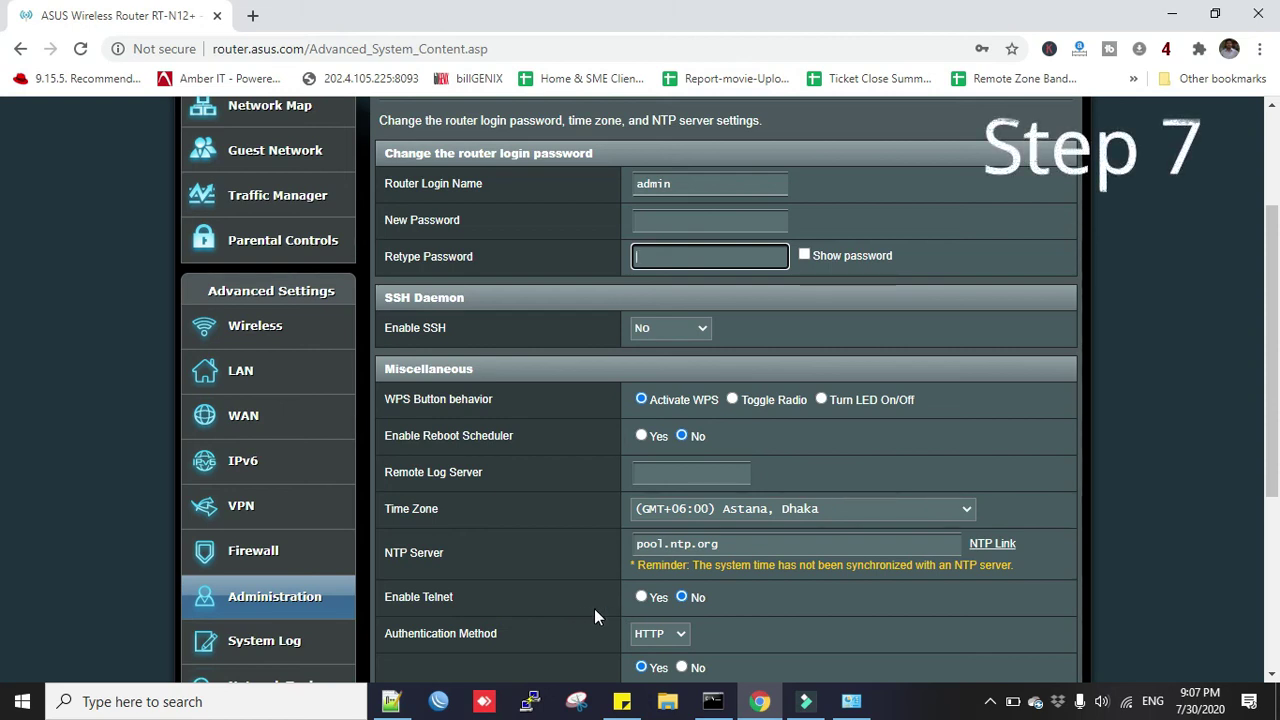
pyautogui.click(869, 506)
pyautogui.scroll(-1, 776, 495)
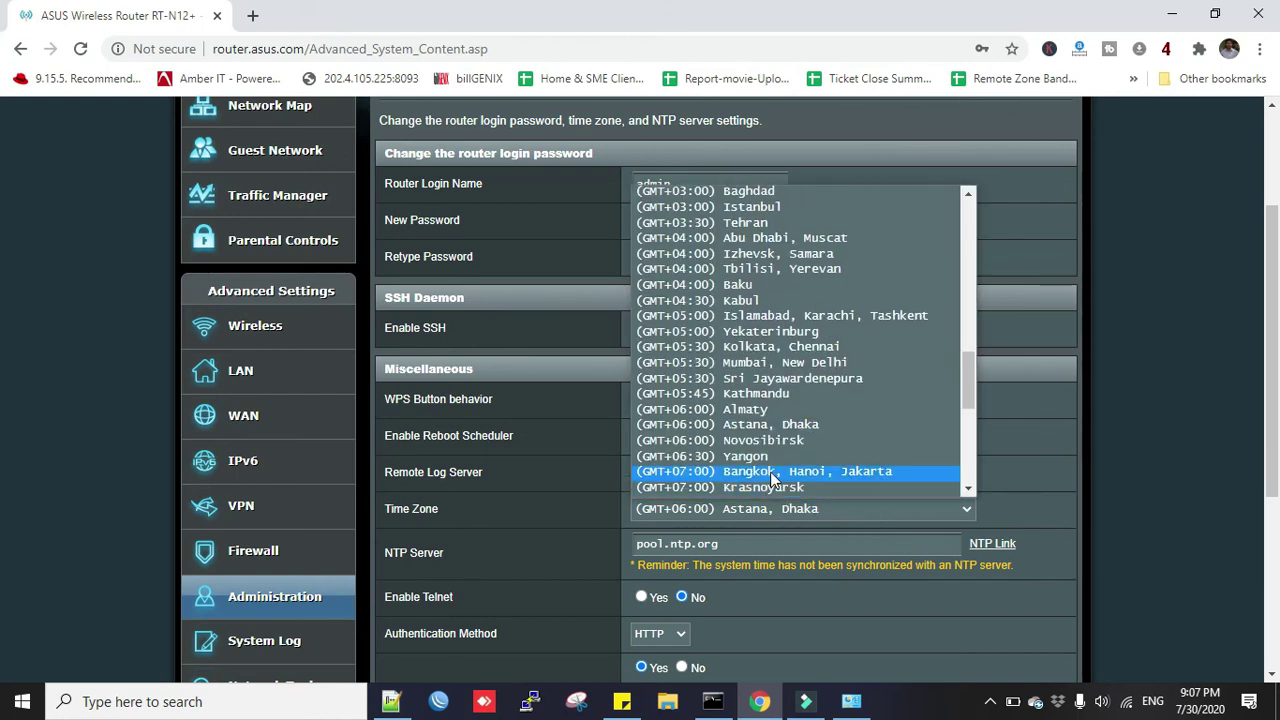
pyautogui.click(768, 425)
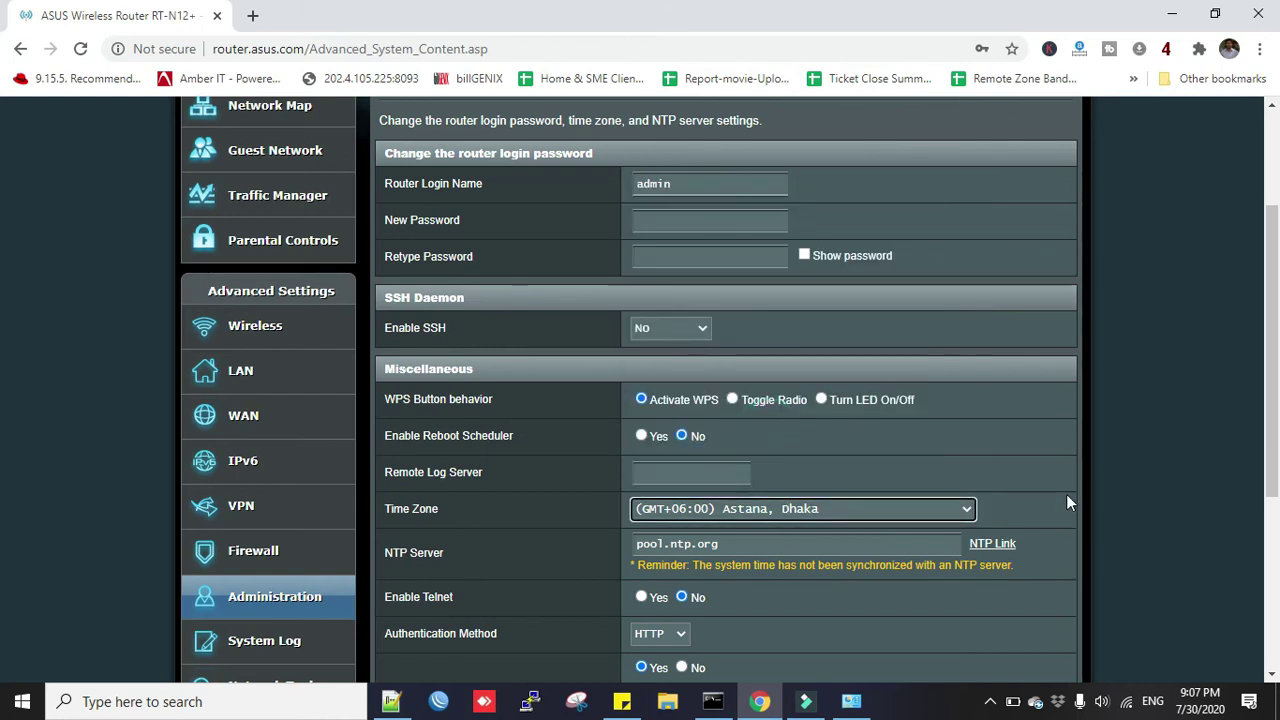
pyautogui.scroll(-3, 742, 603)
pyautogui.scroll(-1, 742, 599)
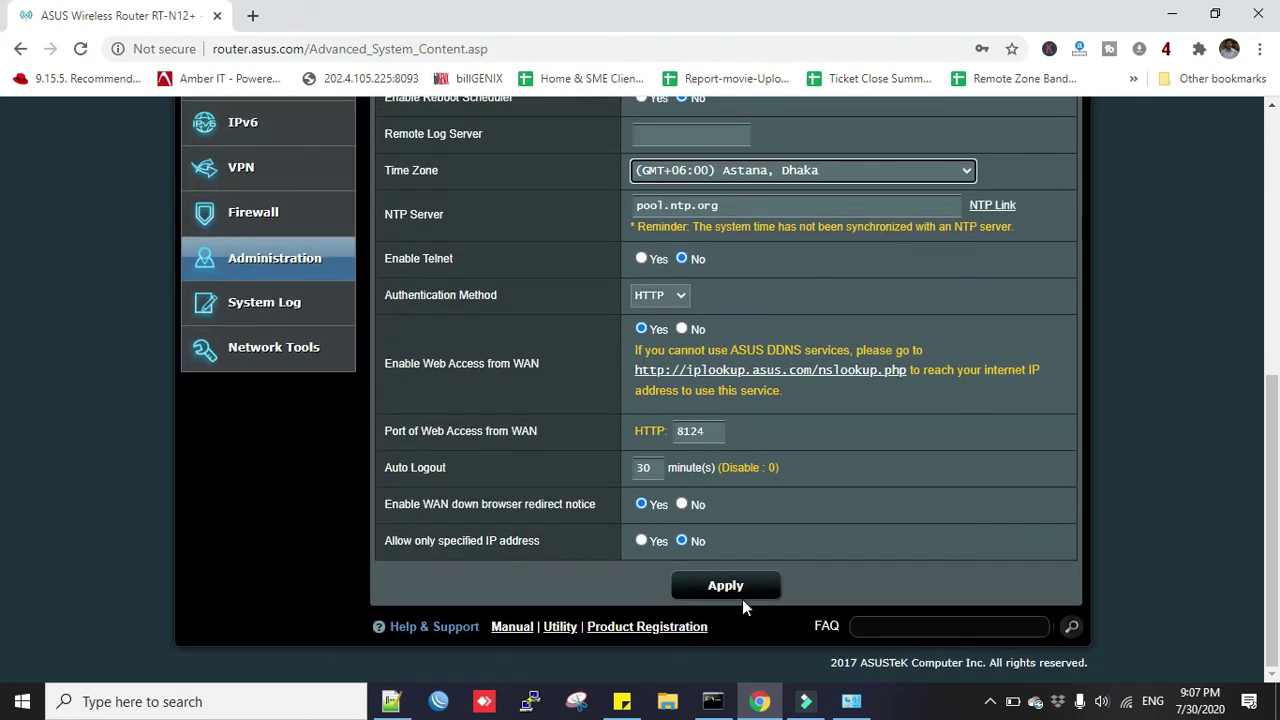
pyautogui.click(734, 588)
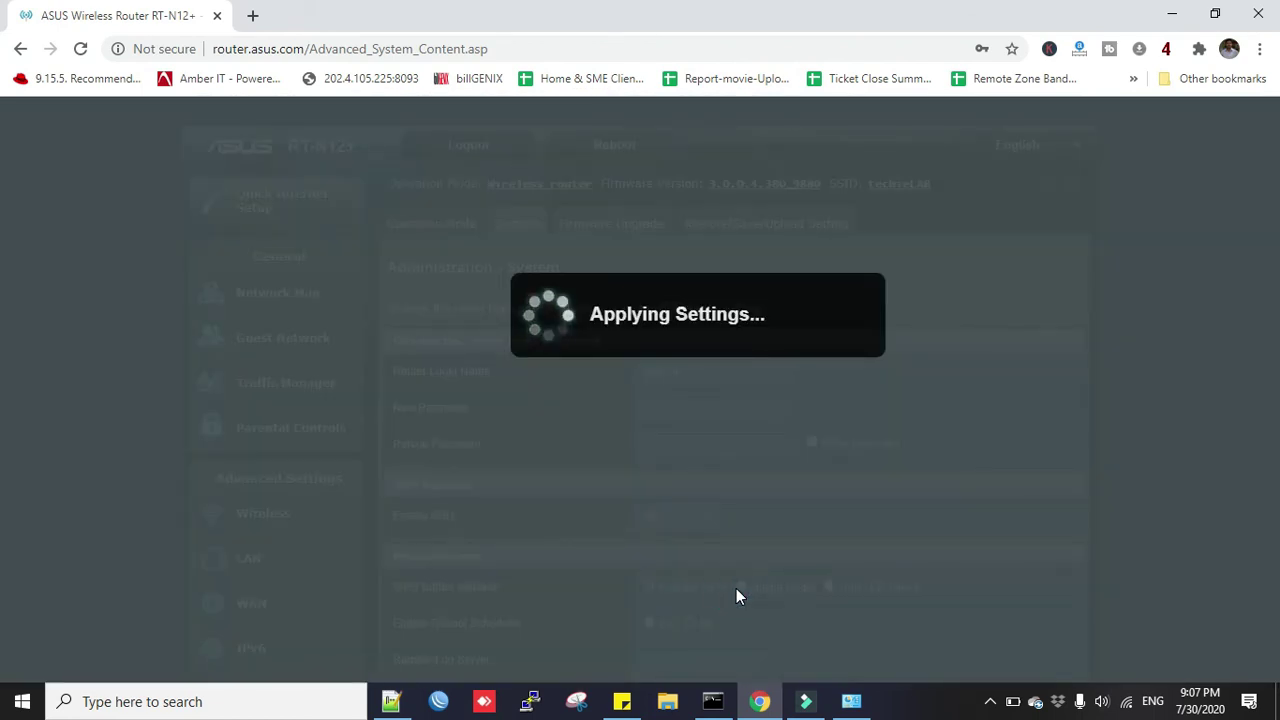